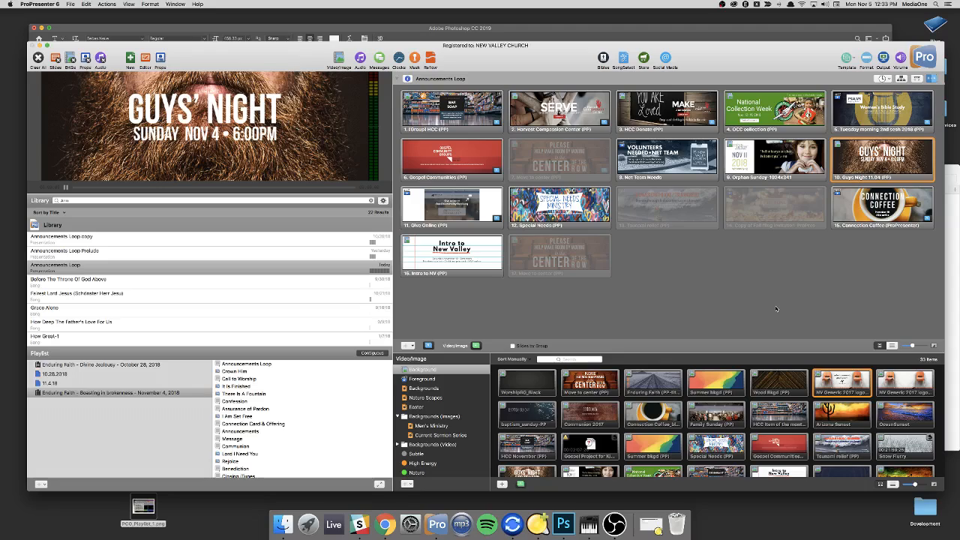
Step: Check the media cue behavior of the Guys' Night slide in the Announcements Loop and open that slide for editing
left_click(879, 153)
right_click(876, 158)
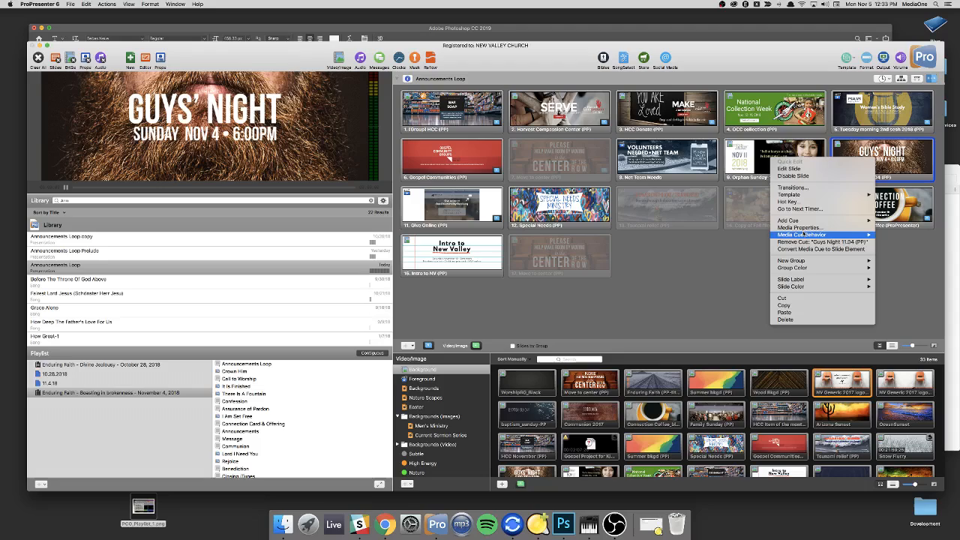
mouse_move(804, 235)
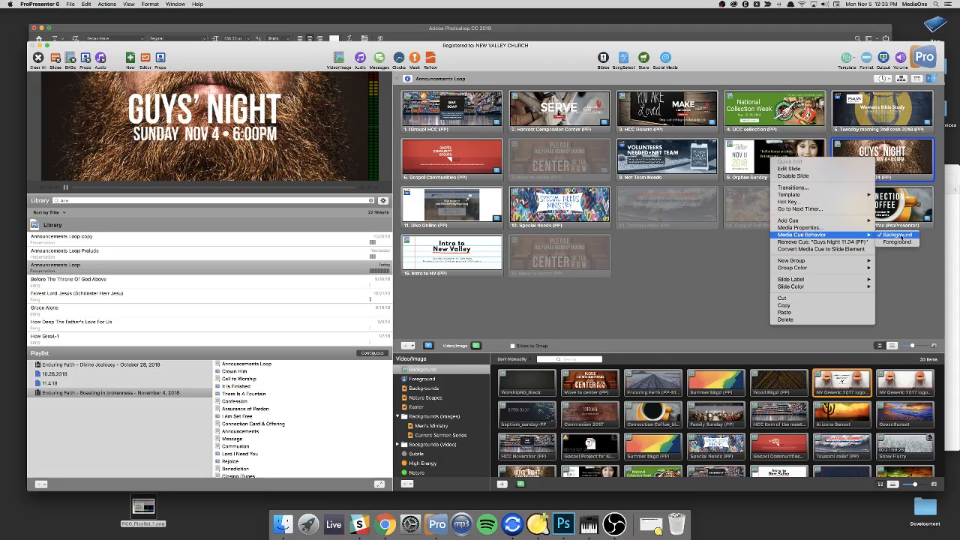
left_click(898, 160)
left_click(894, 156)
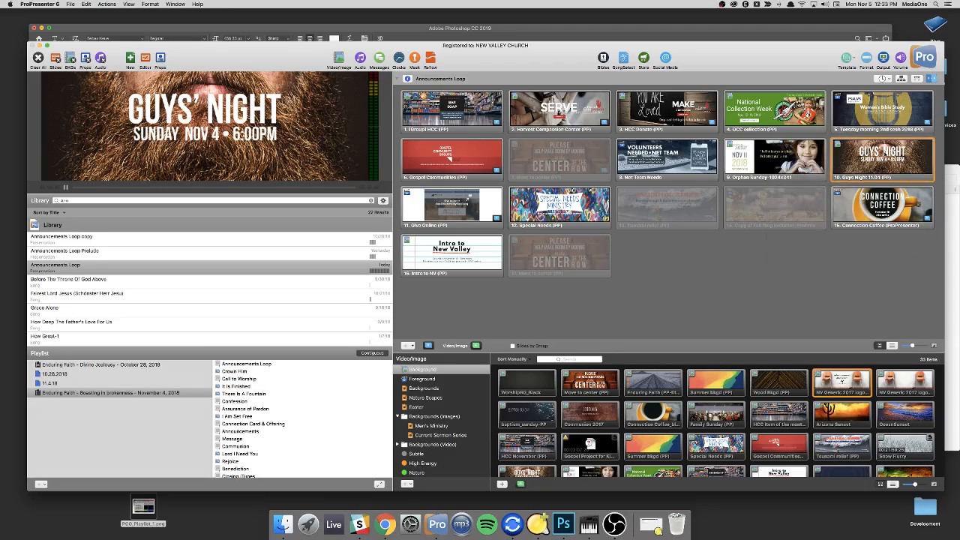
right_click(894, 156)
left_click(825, 164)
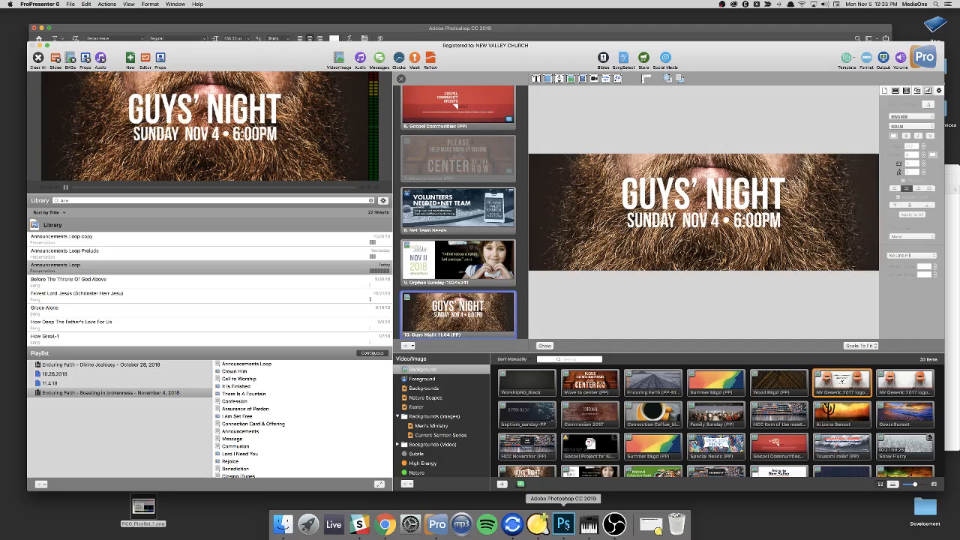
Step: Switch to Photoshop and examine the date text, title text and beard photo layers of the Guys' Night design
left_click(563, 523)
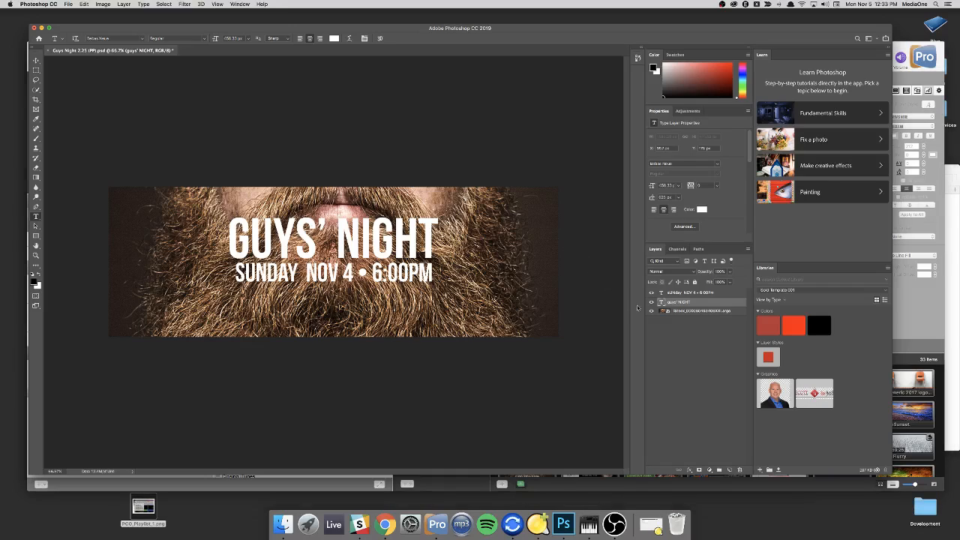
left_click(676, 294)
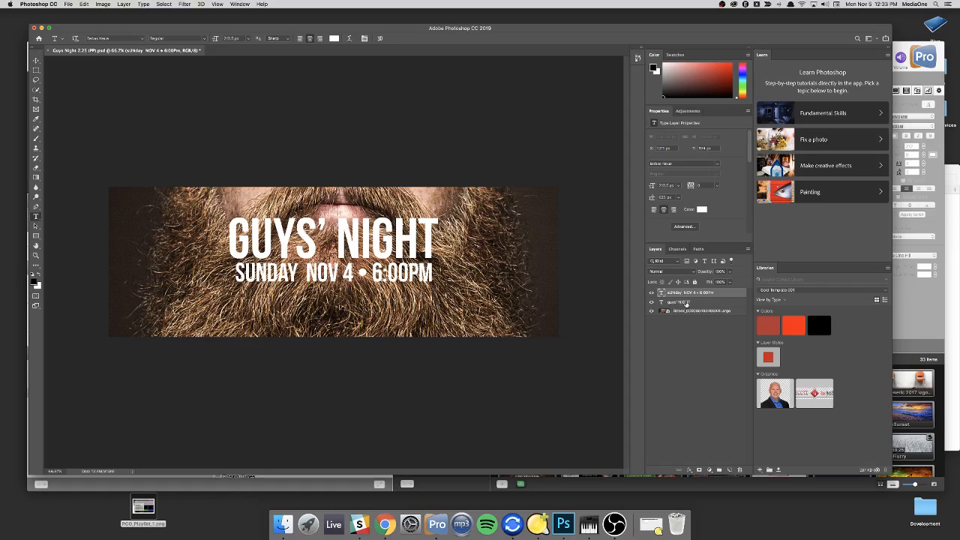
left_click(686, 302)
left_click(686, 311)
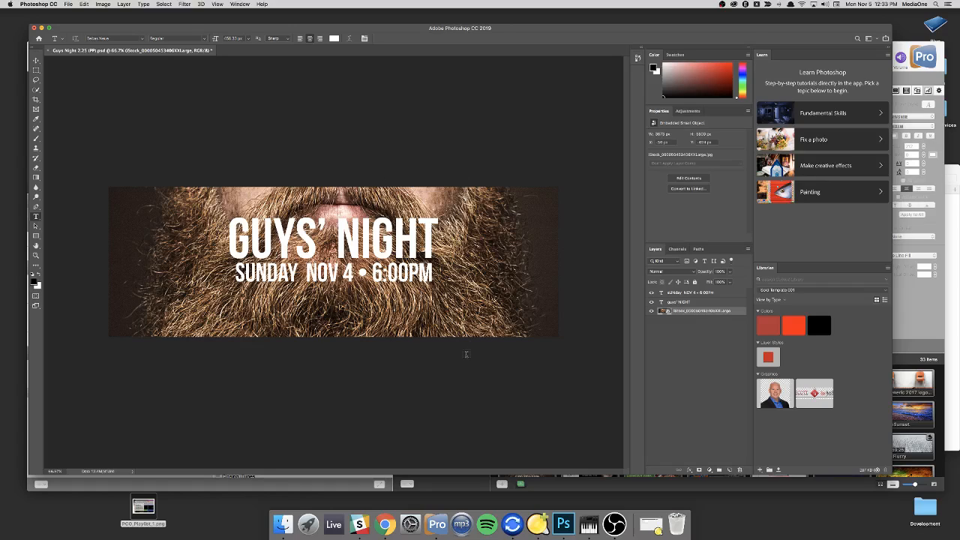
Step: Return to ProPresenter and review the info, scaling properties and available effects of the Guys' Night slide's media
left_click(437, 523)
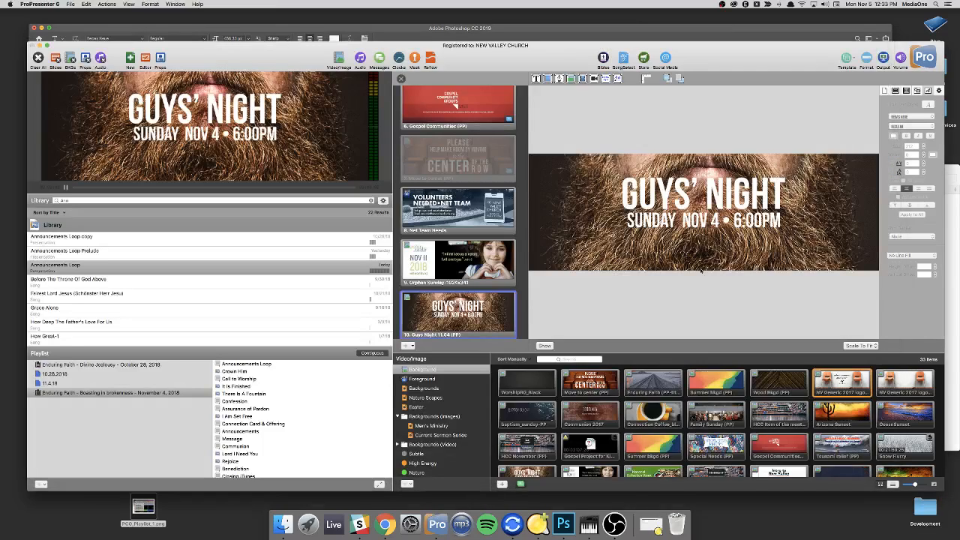
right_click(489, 304)
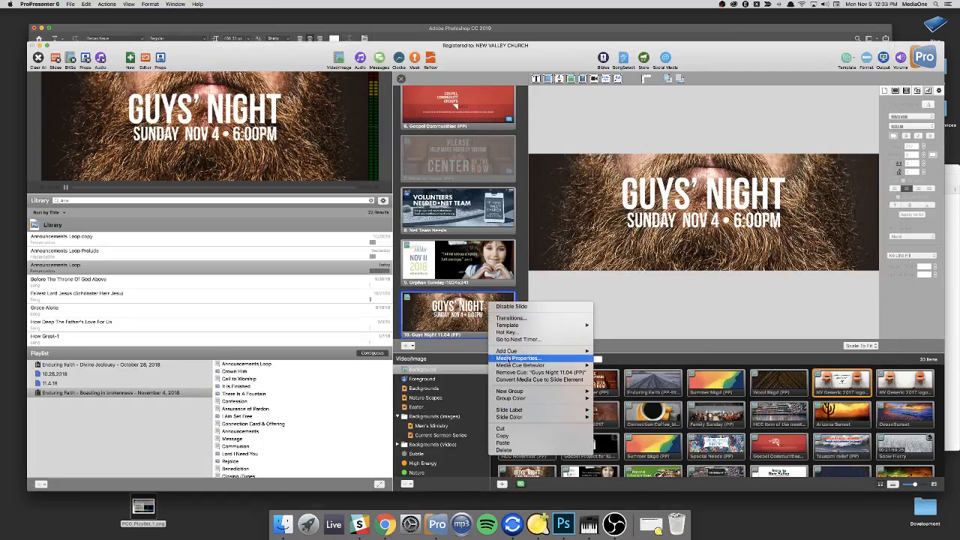
left_click(508, 359)
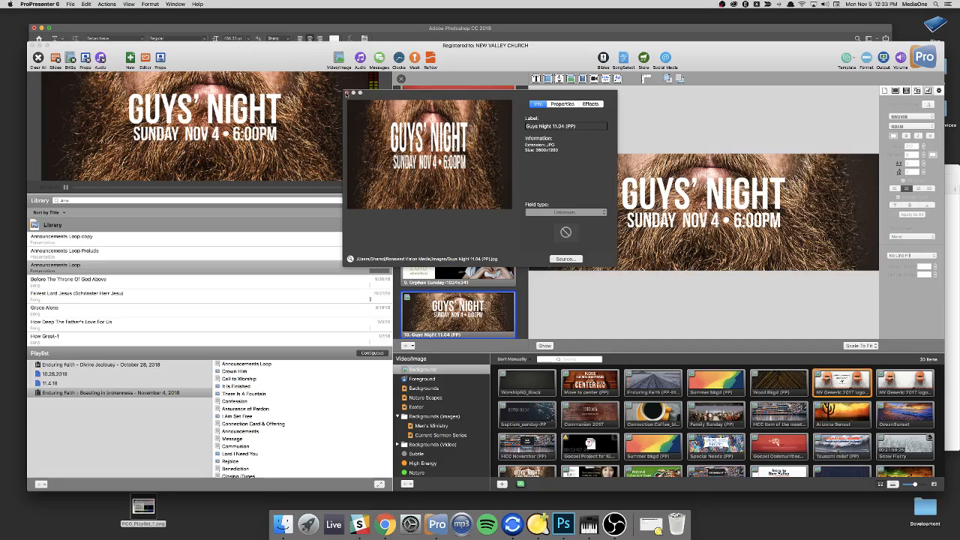
left_click(567, 105)
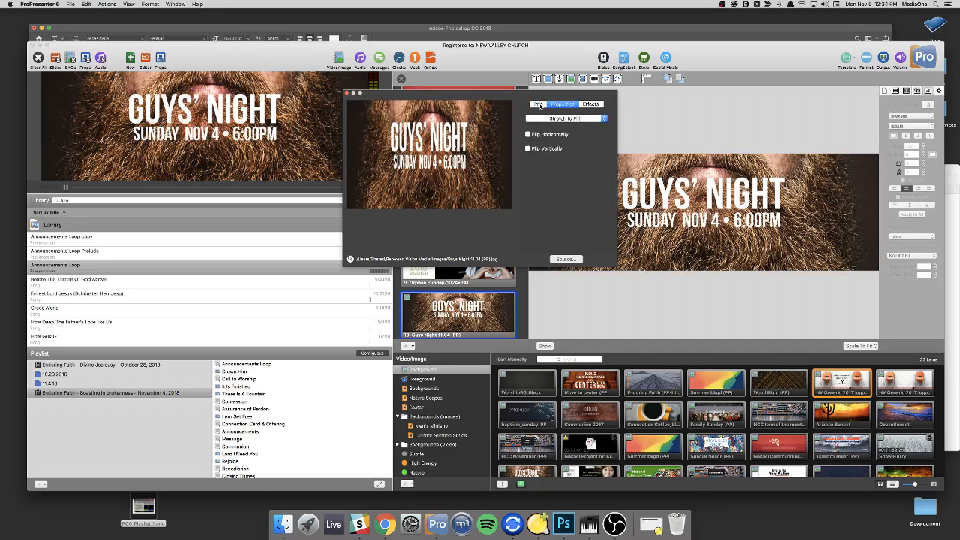
left_click(591, 104)
Step: Enable the Adjust Color effect on the Guys' Night image, lower its contrast and show the slide on the output
left_click(527, 114)
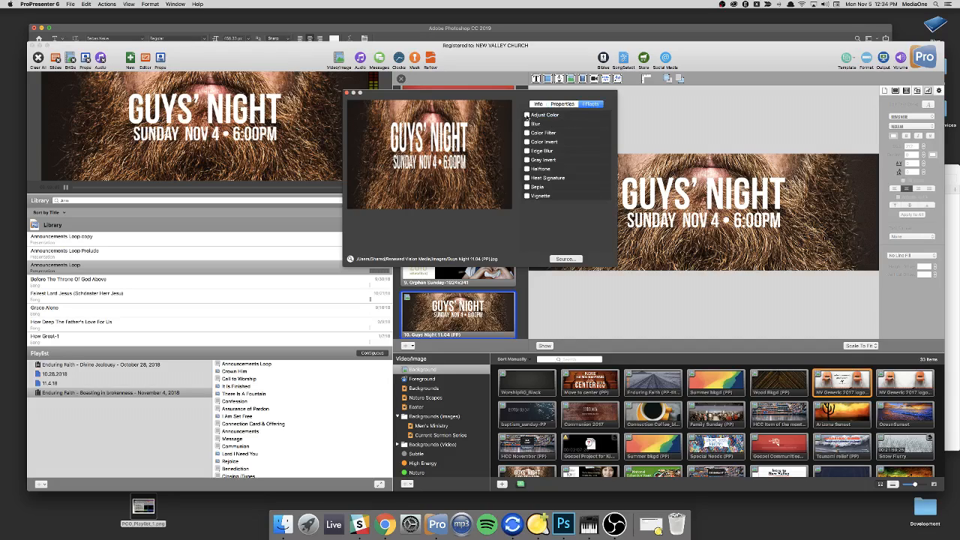
left_click_drag(570, 160, 560, 162)
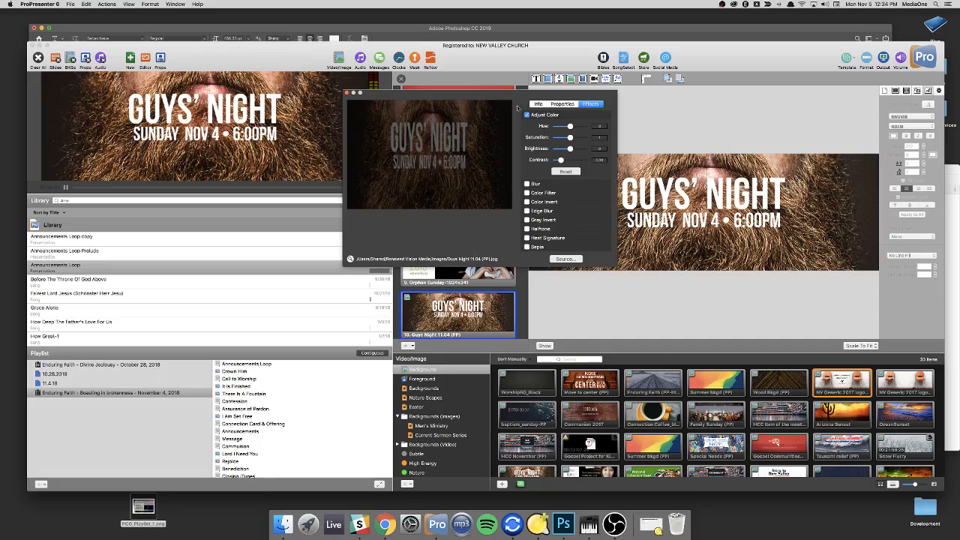
left_click(348, 93)
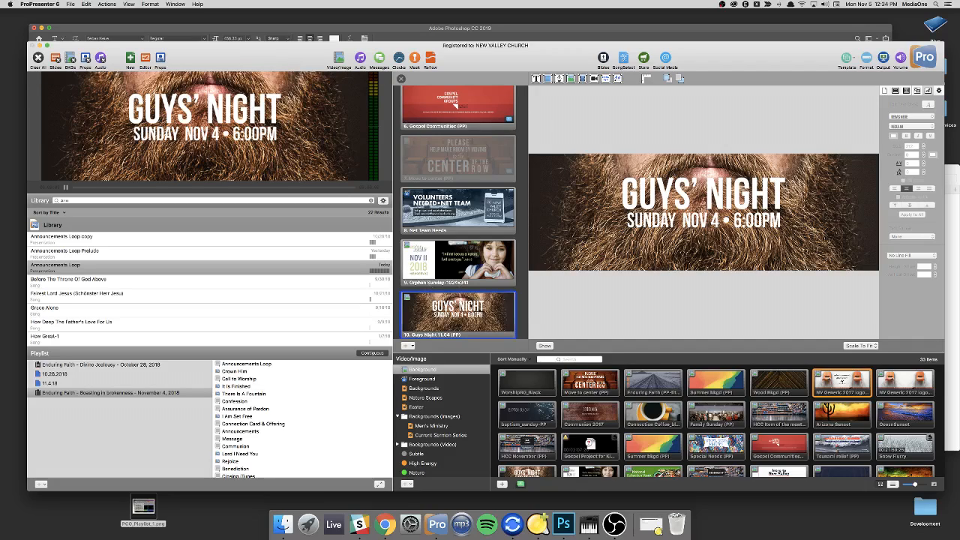
left_click(545, 346)
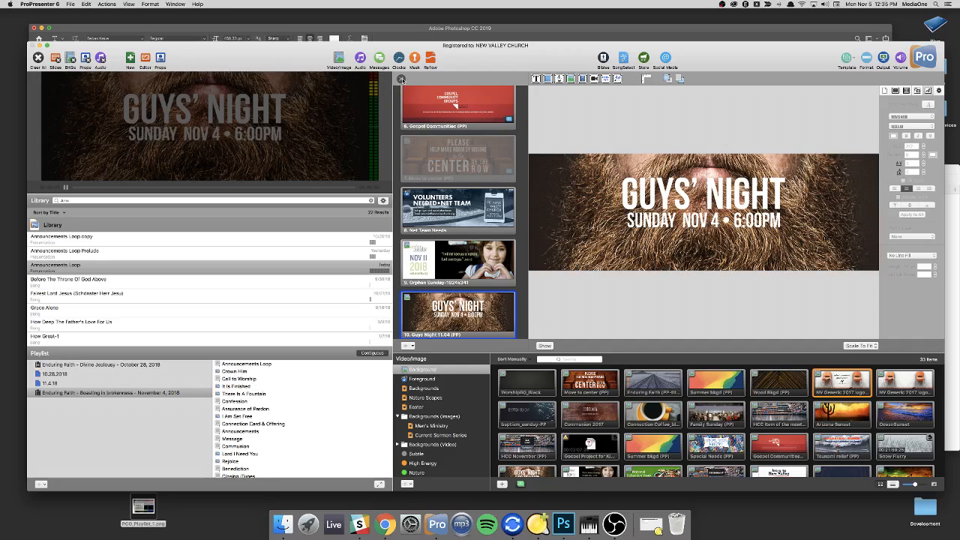
Step: Reopen the effects settings of the Guys' Night slide's media and raise the image contrast
right_click(469, 312)
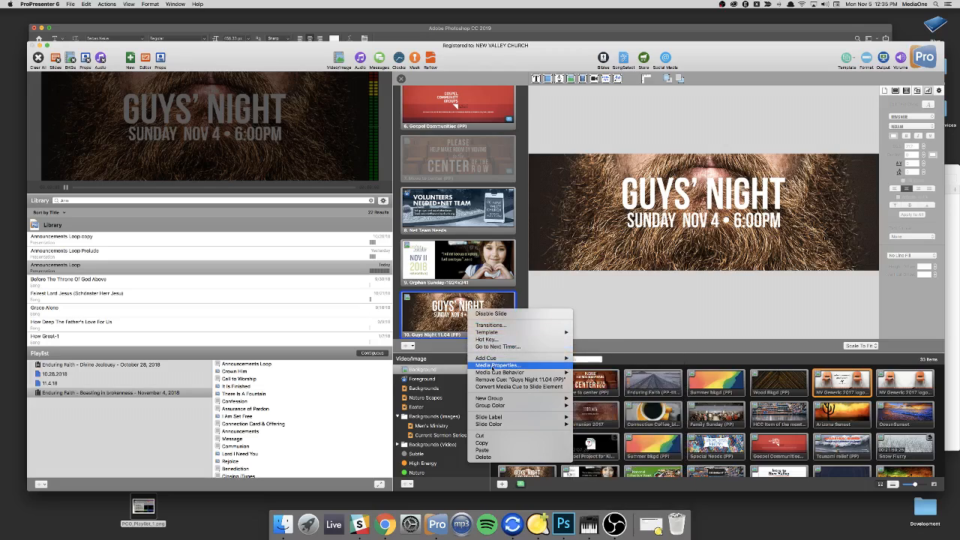
left_click(493, 366)
left_click(562, 104)
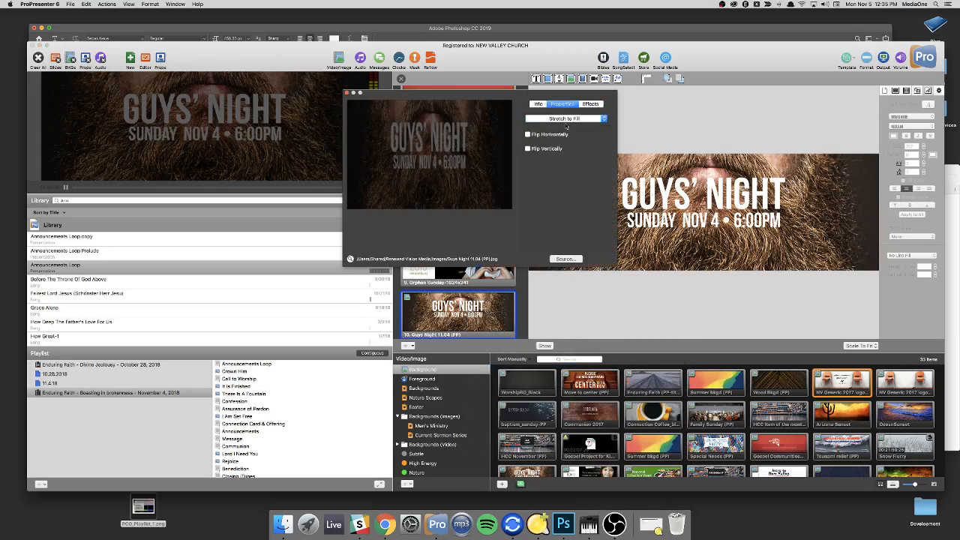
left_click(590, 104)
left_click_drag(561, 161, 572, 161)
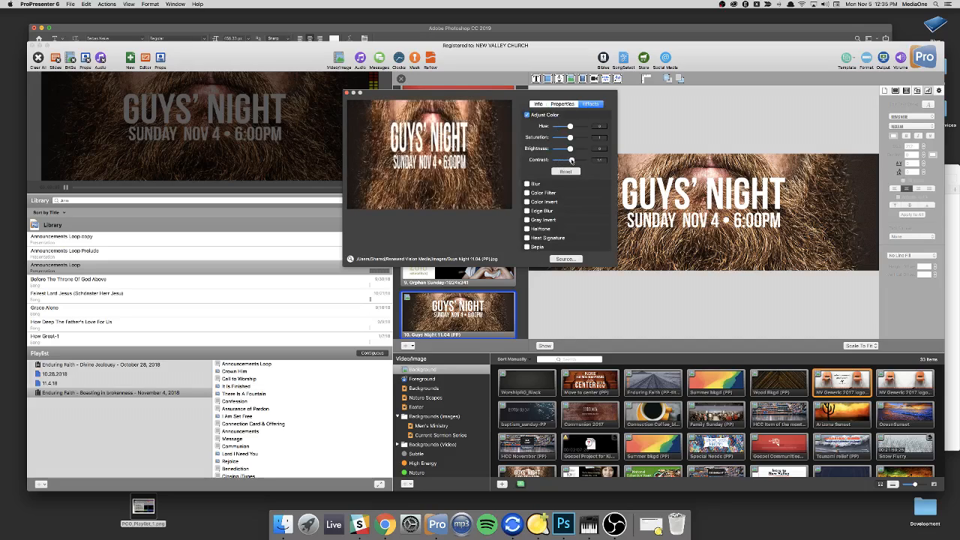
Step: Set the Guys' Night image's contrast to 0
double_click(600, 160)
type("0")
key("Return")
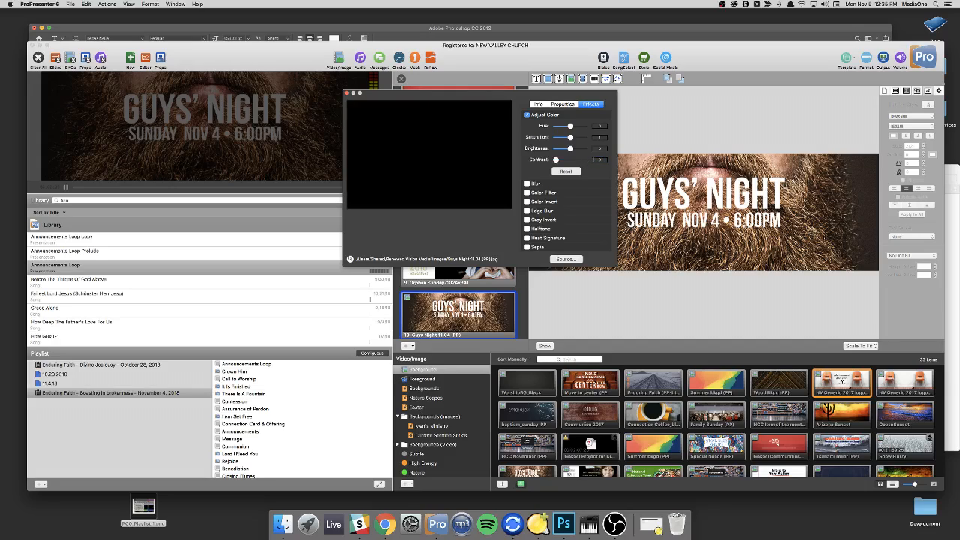
Step: Set the Guys' Night image's contrast to 1, close its media properties and show the slide on the output
left_click_drag(555, 159, 573, 161)
double_click(600, 161)
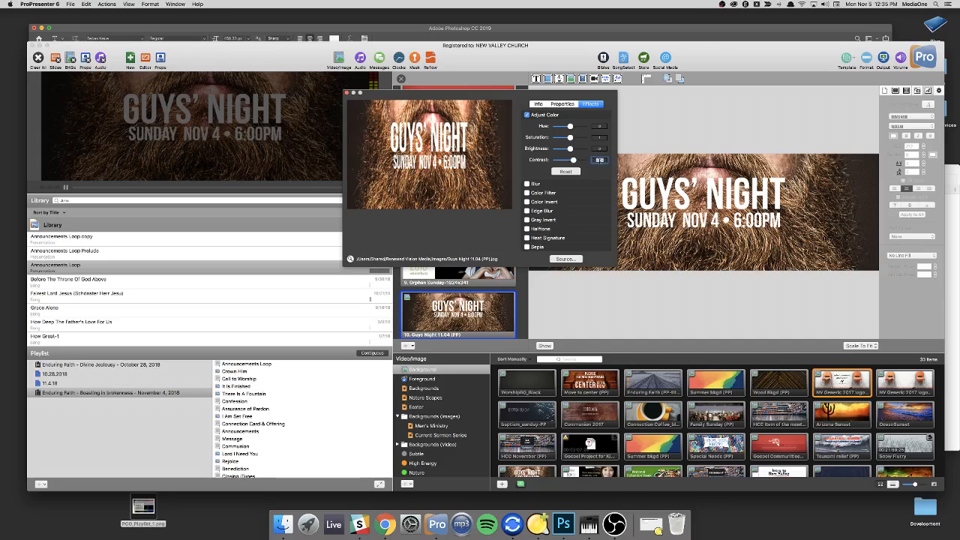
type("1")
key("Return")
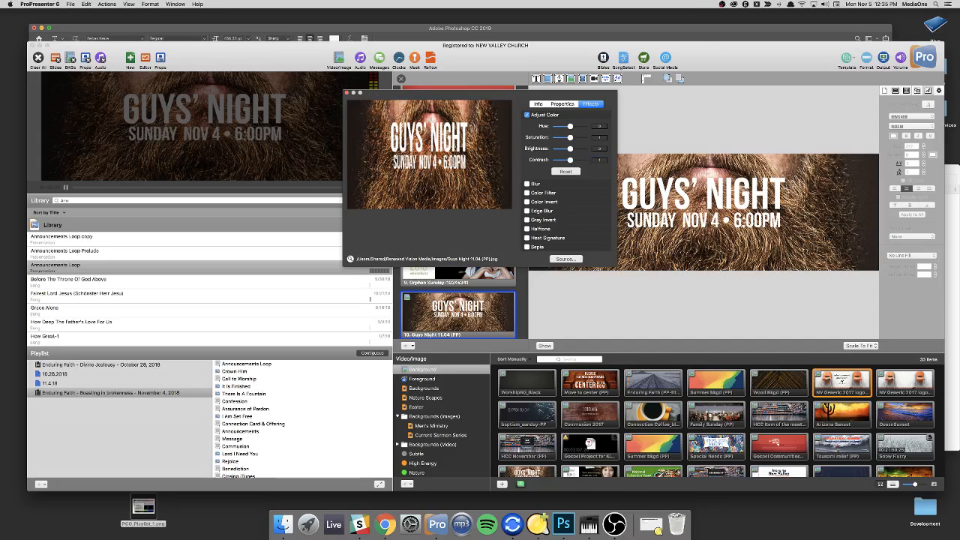
left_click(349, 93)
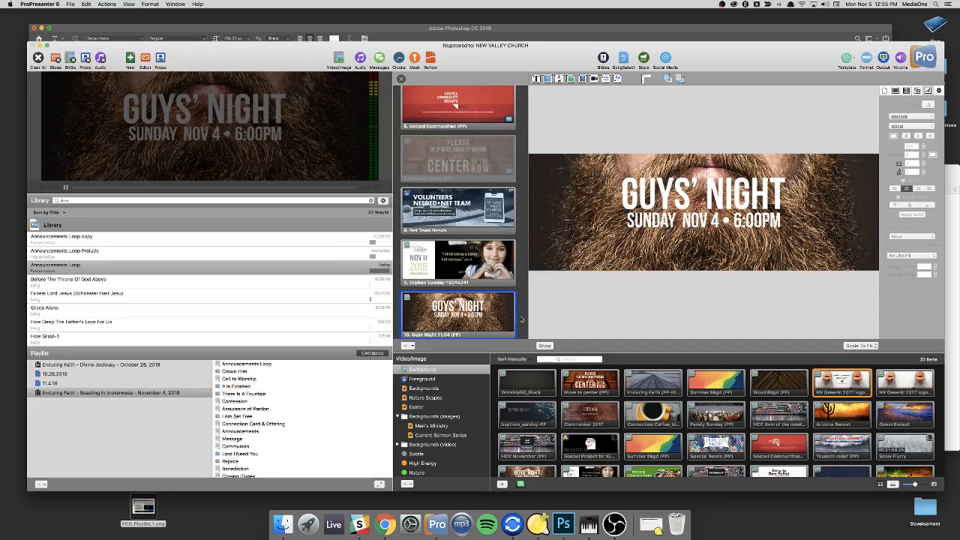
left_click(546, 346)
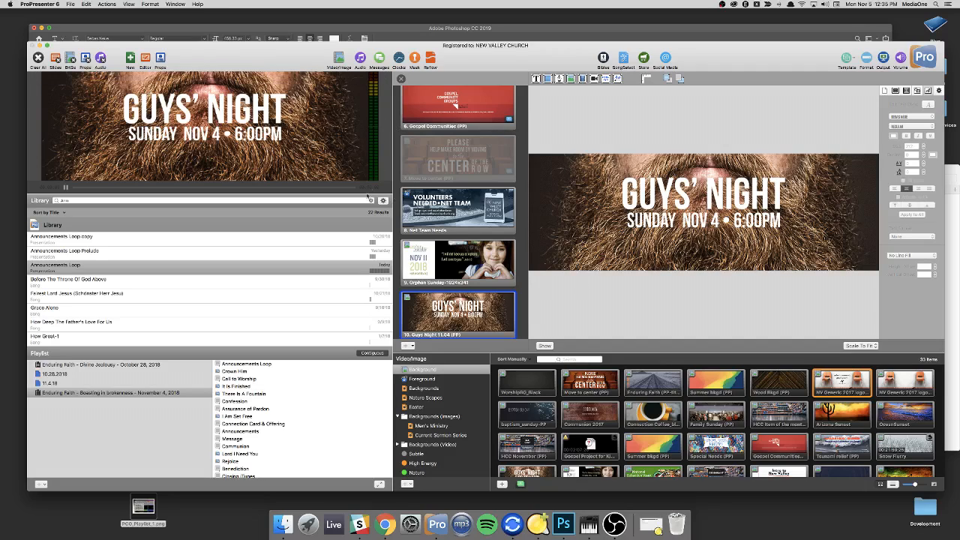
Step: Narrow the ProPresenter window and shrink the preview and library area to give the slide editor more room
left_click(385, 223)
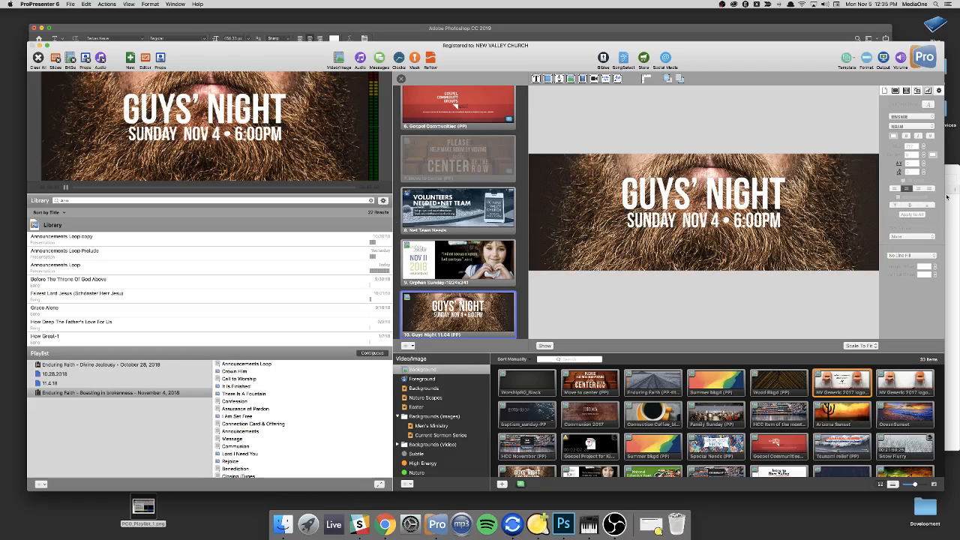
left_click_drag(945, 196, 909, 197)
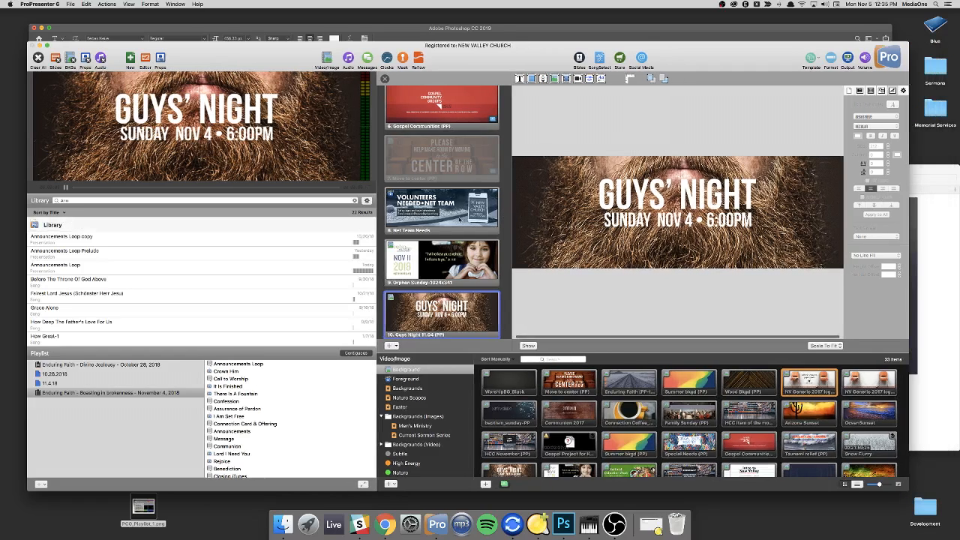
left_click_drag(380, 225, 216, 223)
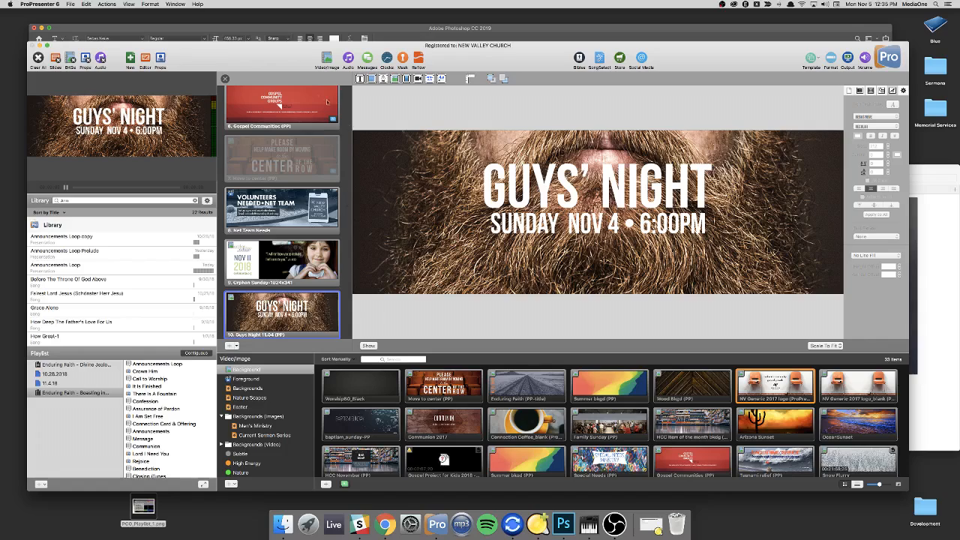
Step: Close the slide editor and add a new blank slide at the end of the Announcements Loop
left_click(224, 78)
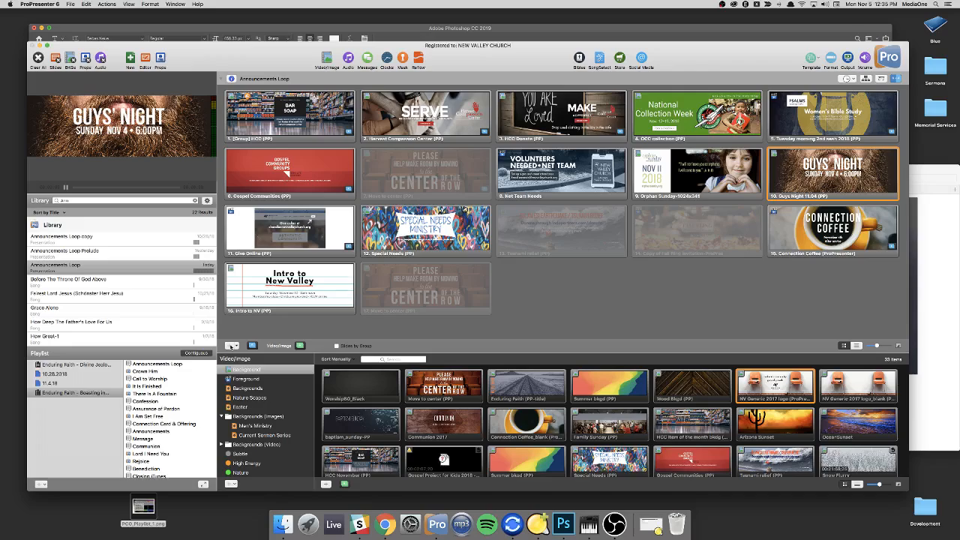
left_click(232, 346)
left_click(566, 286)
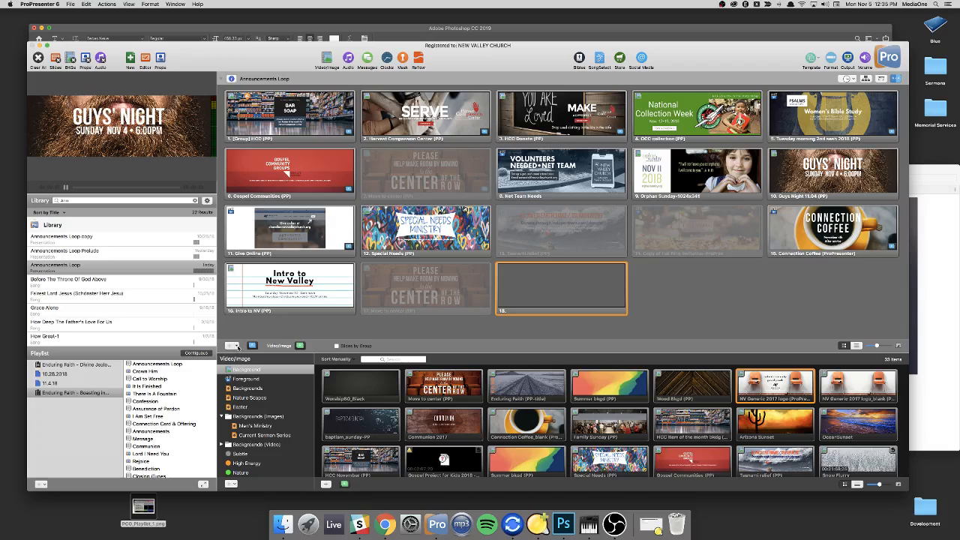
left_click(237, 346)
mouse_move(315, 350)
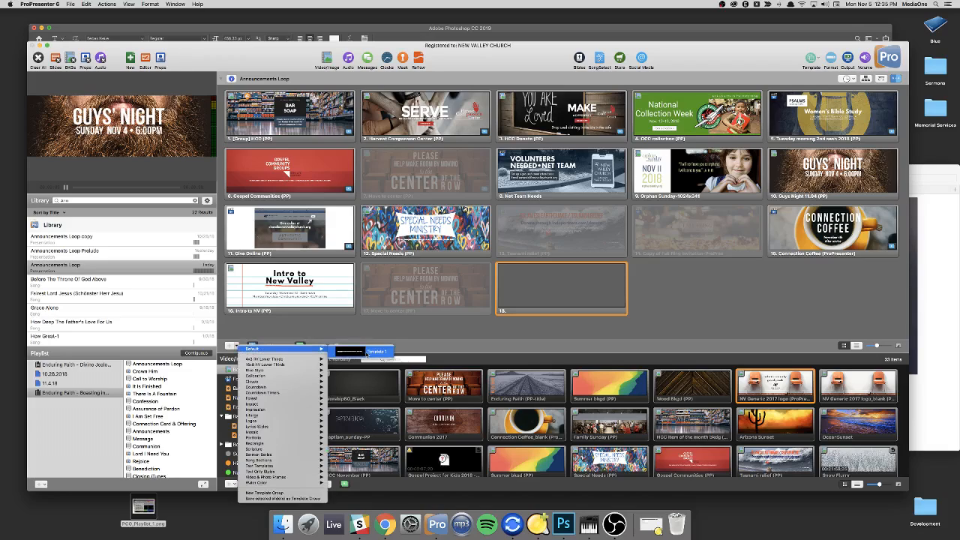
left_click(453, 338)
Step: Open the new blank slide for editing, delete its default text box and return to the slide overview
right_click(540, 288)
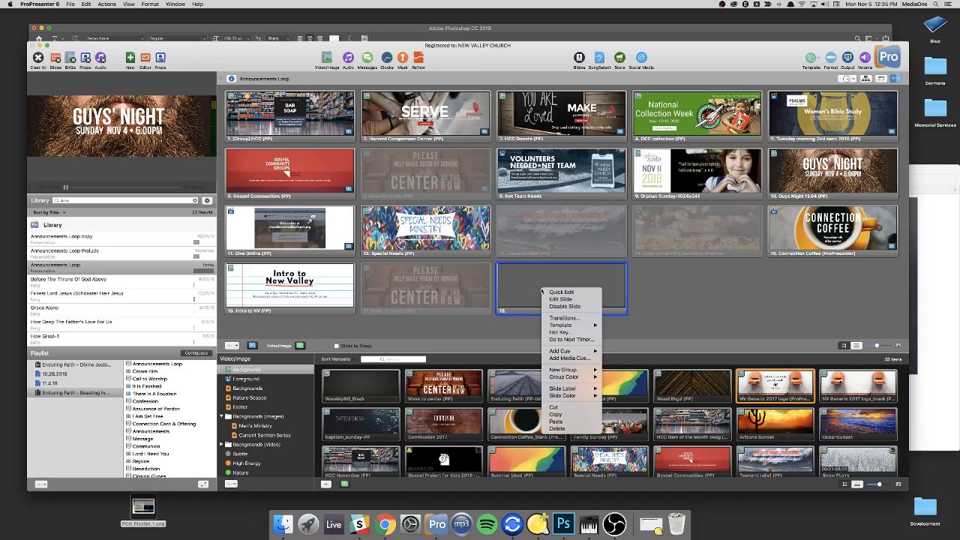
left_click(558, 298)
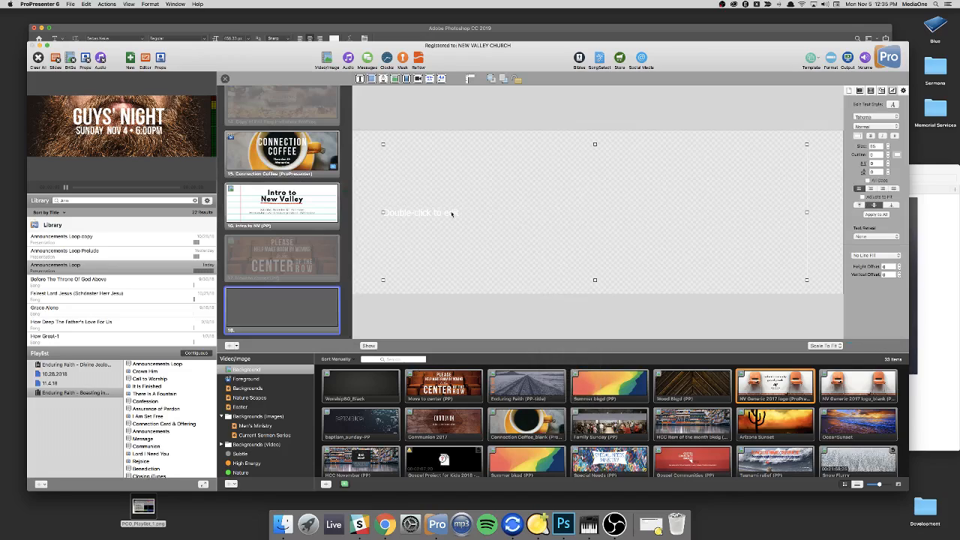
key("Delete")
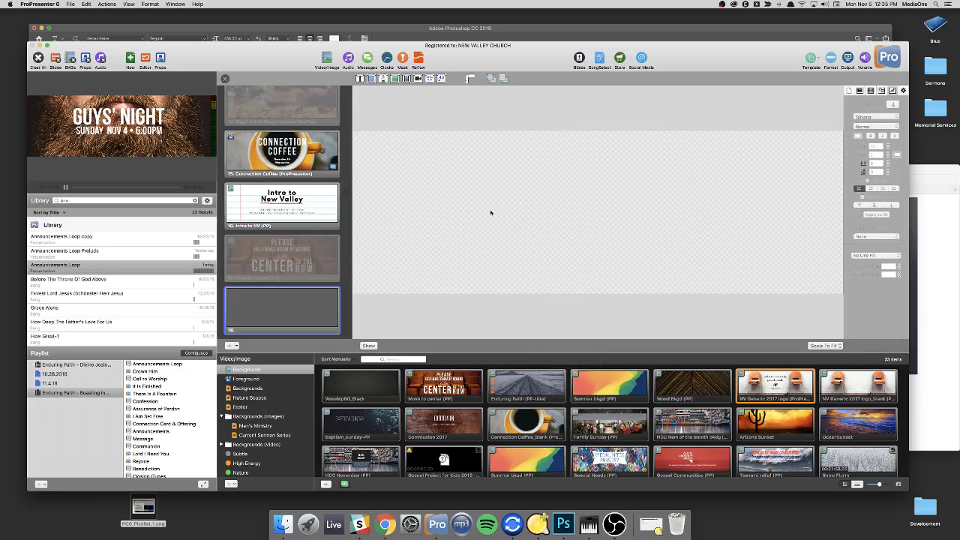
left_click(225, 78)
left_click(678, 299)
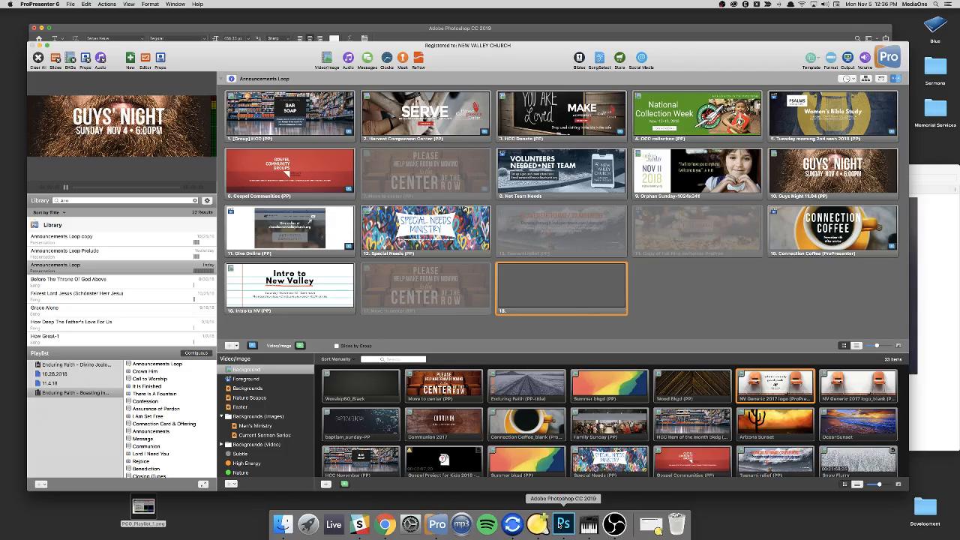
Step: Switch to Photoshop to look at the layered Guys' Night design, and return to ProPresenter
left_click(563, 523)
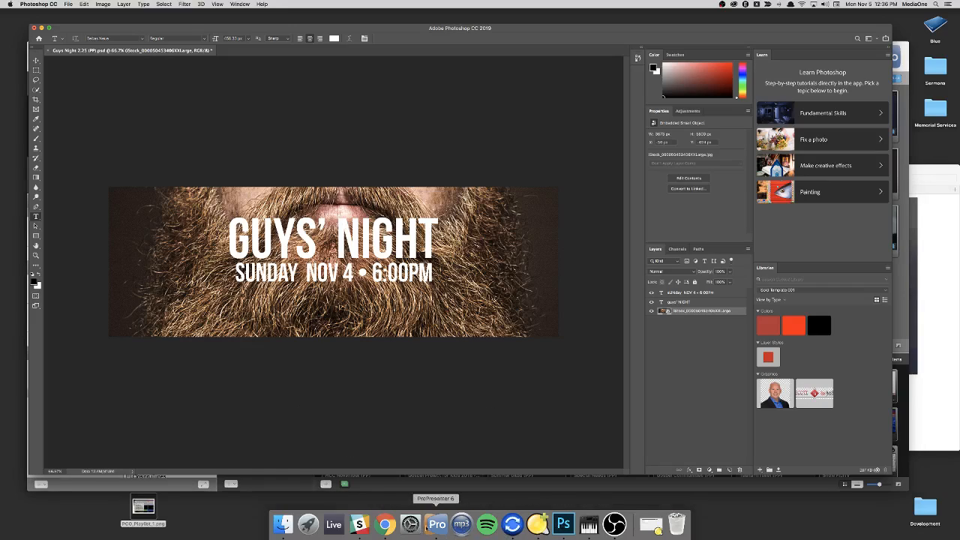
left_click(427, 527)
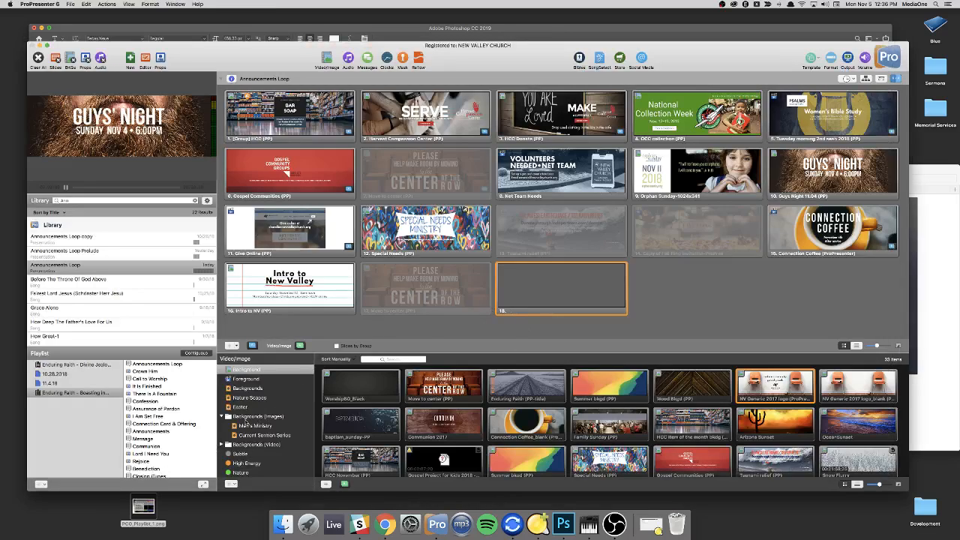
Step: Open the Men's Ministry background images and view the Beard image's media properties, closing them again
left_click(238, 427)
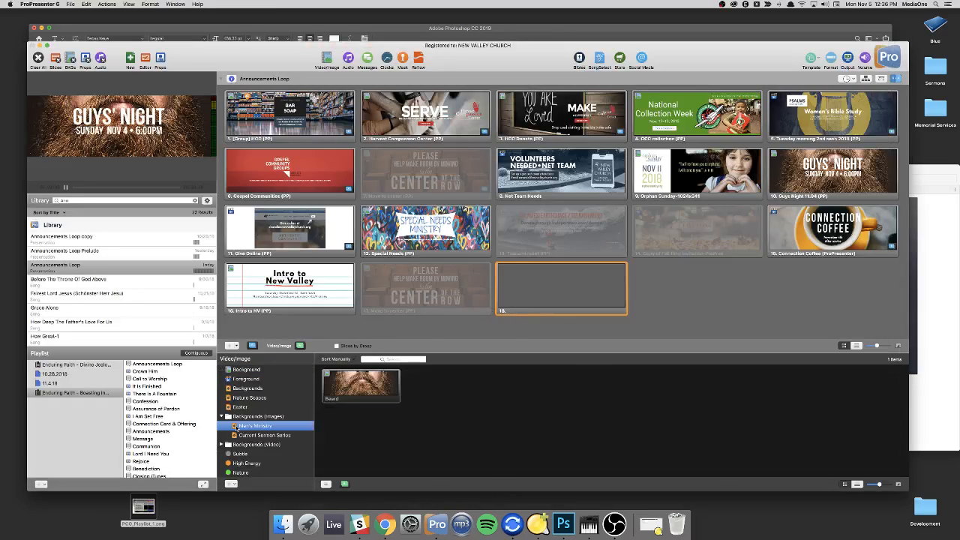
right_click(363, 385)
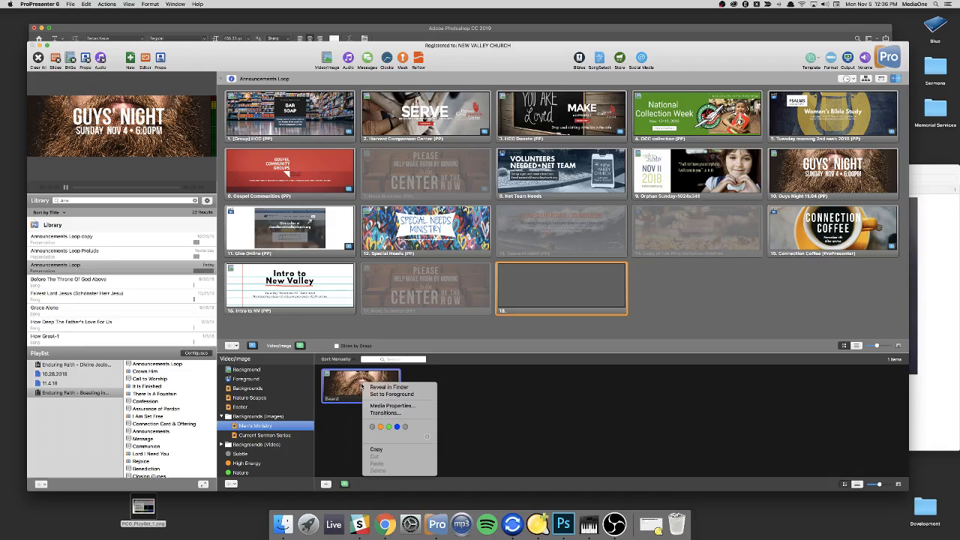
left_click(378, 406)
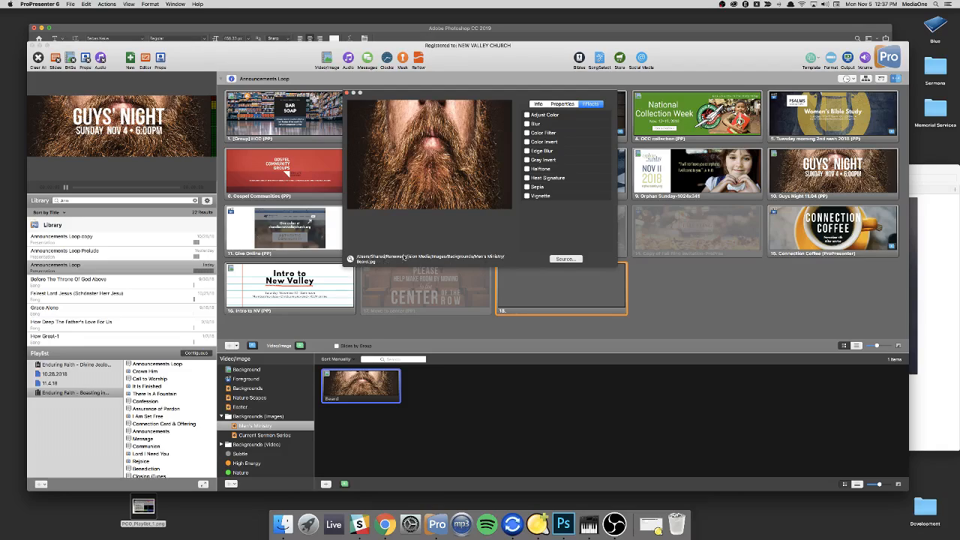
left_click(348, 93)
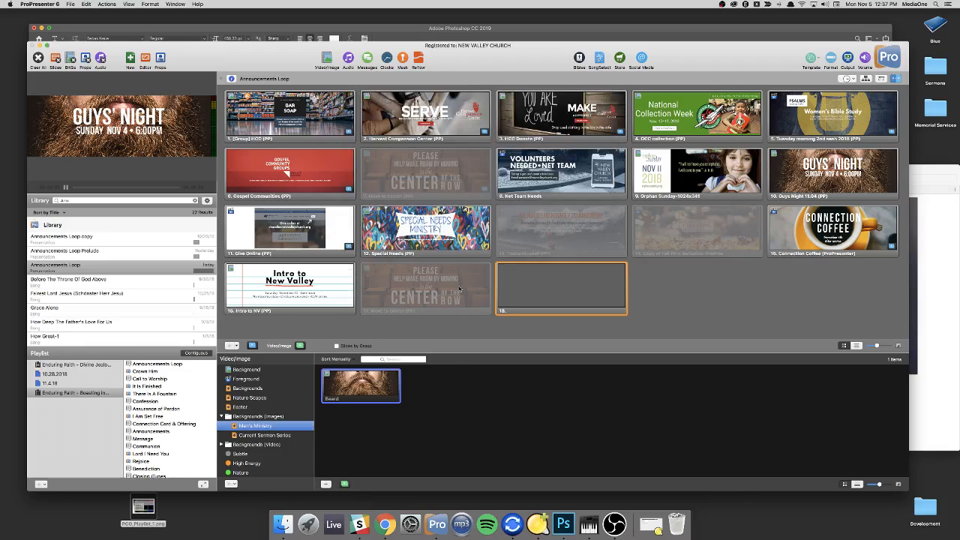
Step: Show the Beard image on the live output and place it as the background of blank slide 18
left_click(454, 371)
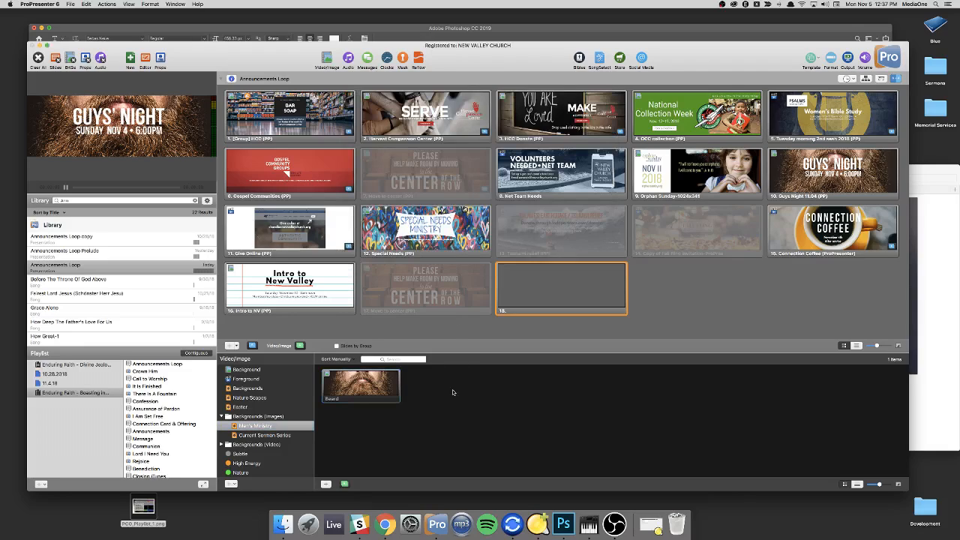
left_click(360, 386)
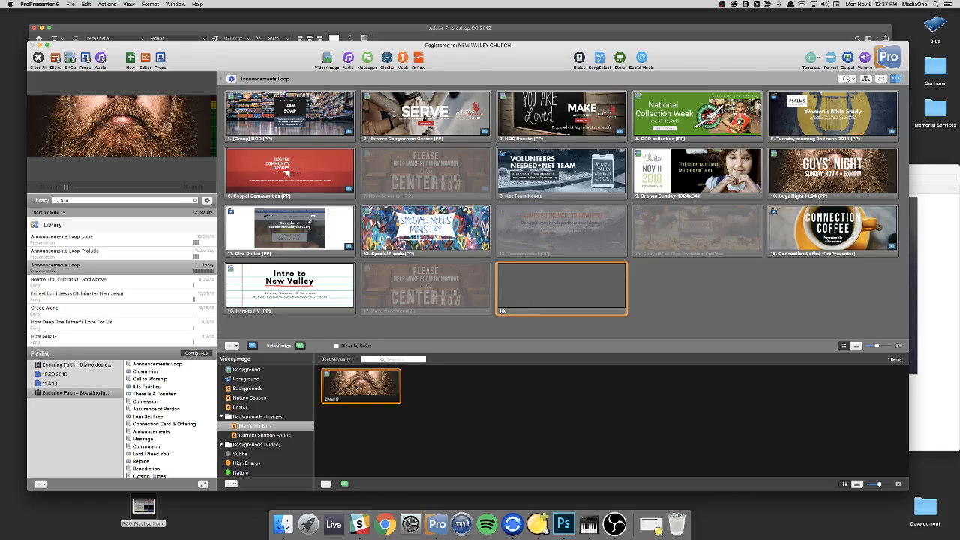
left_click_drag(360, 386, 570, 288)
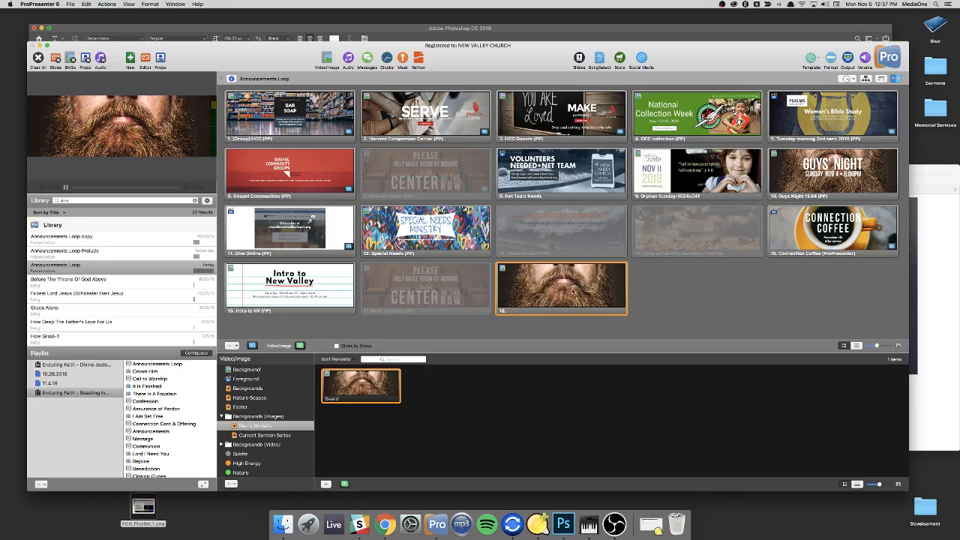
Step: Save the beard slide as a new template group named "Men's Ministry"
right_click(546, 283)
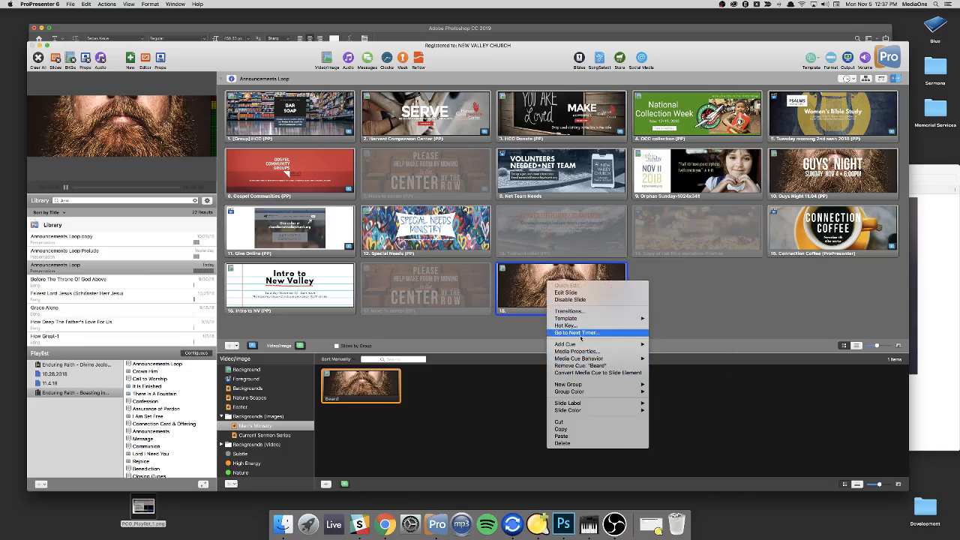
mouse_move(585, 321)
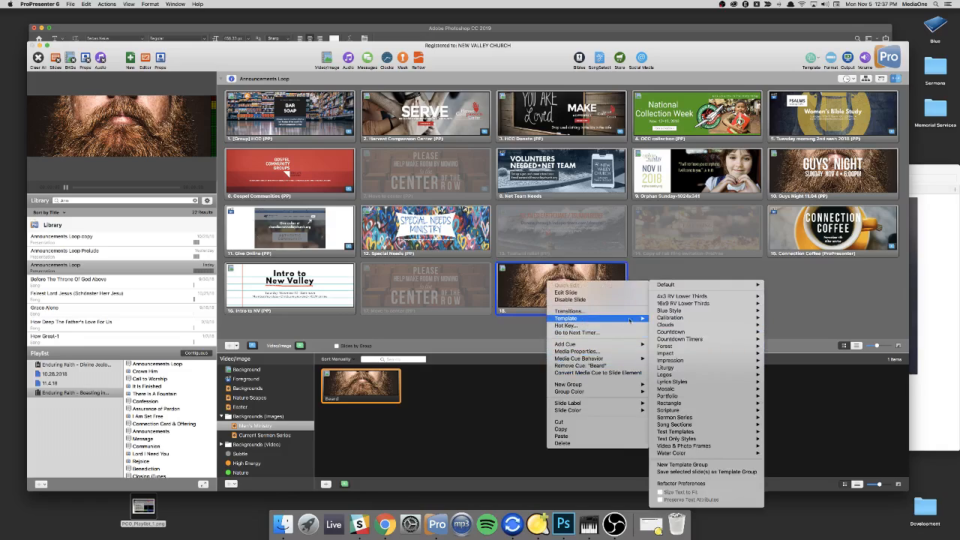
left_click(686, 472)
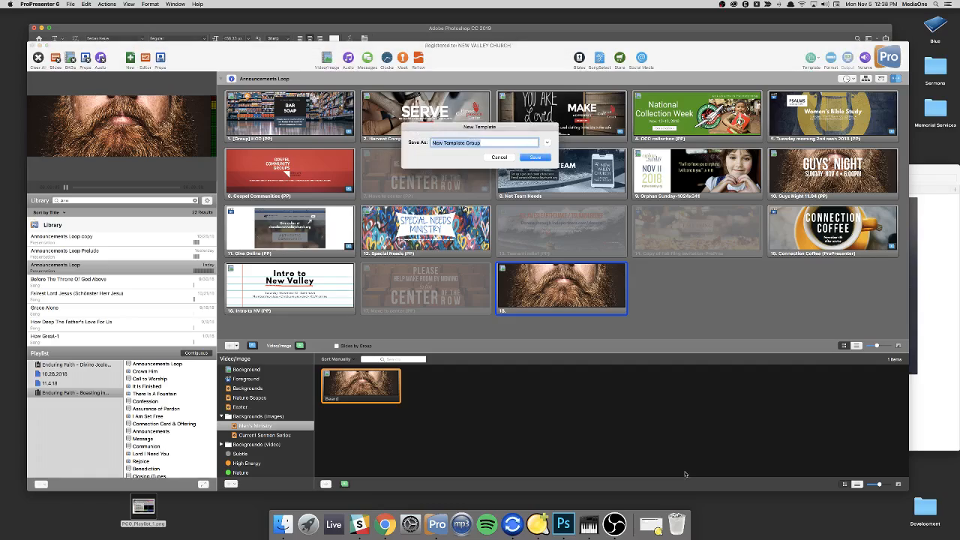
type("Men's Ministry")
key("Return")
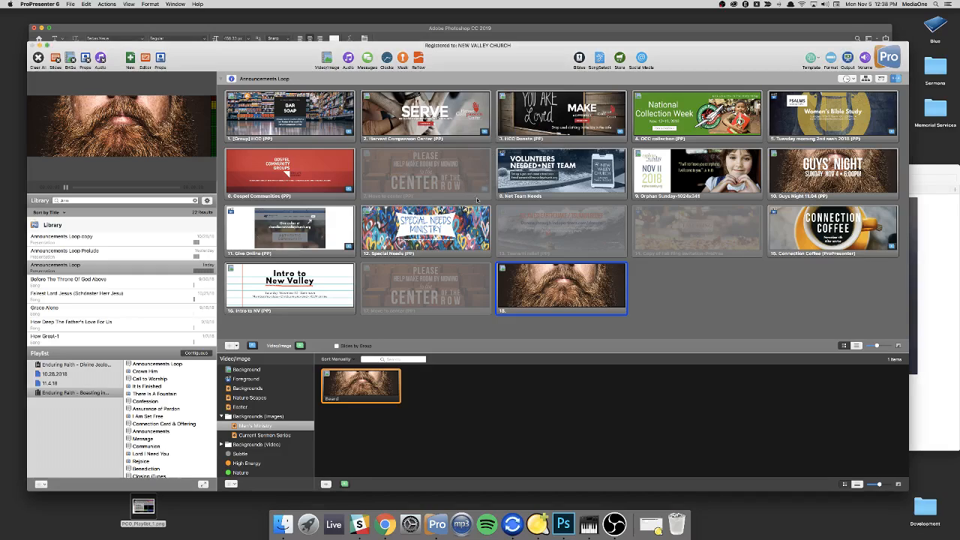
Step: Try to place the Beard image on the blank template of the Men's Ministry template group, and close the template editor
left_click(561, 282)
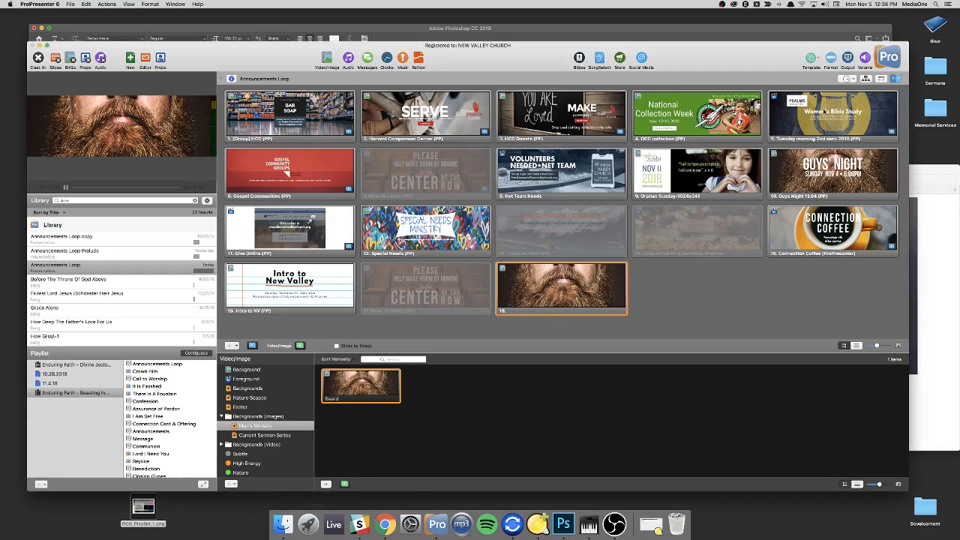
left_click(810, 60)
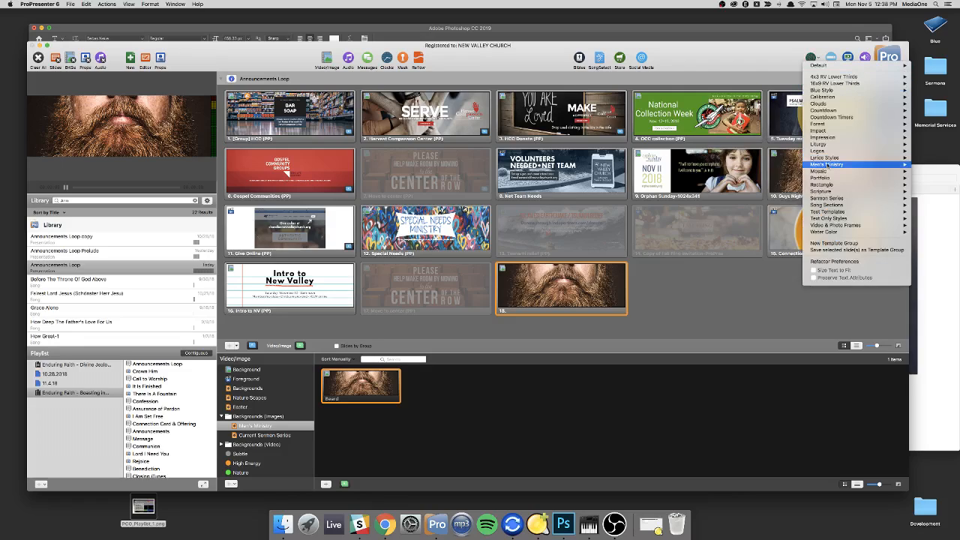
mouse_move(825, 165)
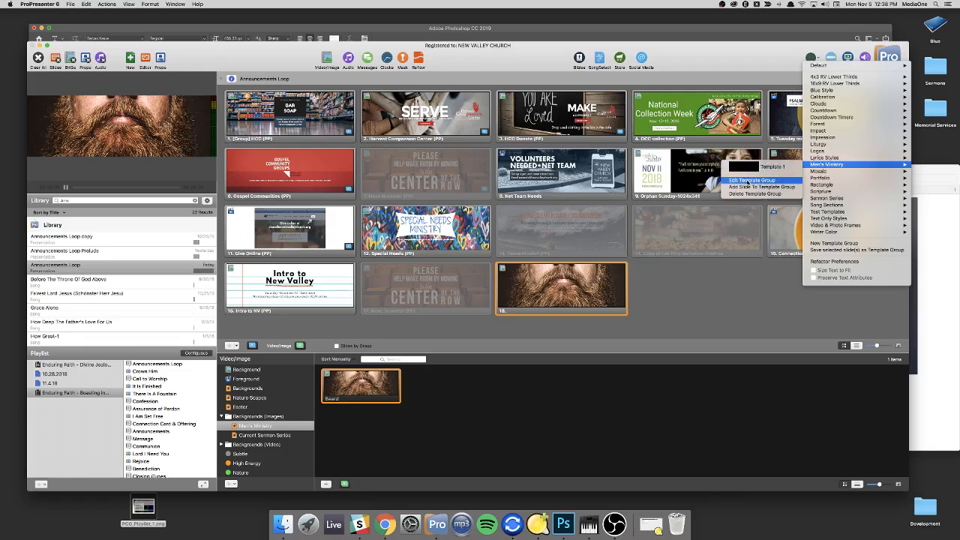
left_click(747, 183)
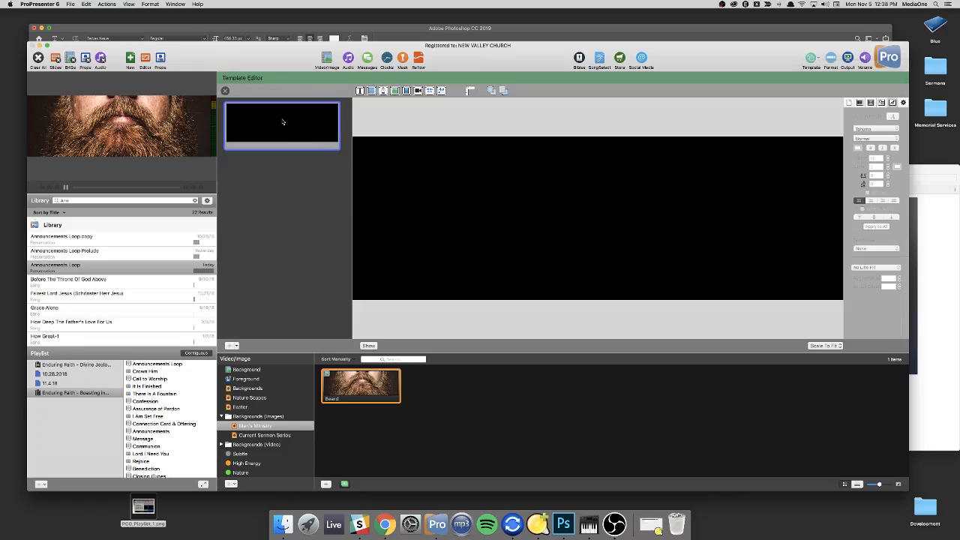
left_click(411, 217)
left_click_drag(361, 384, 515, 209)
left_click_drag(362, 384, 288, 117)
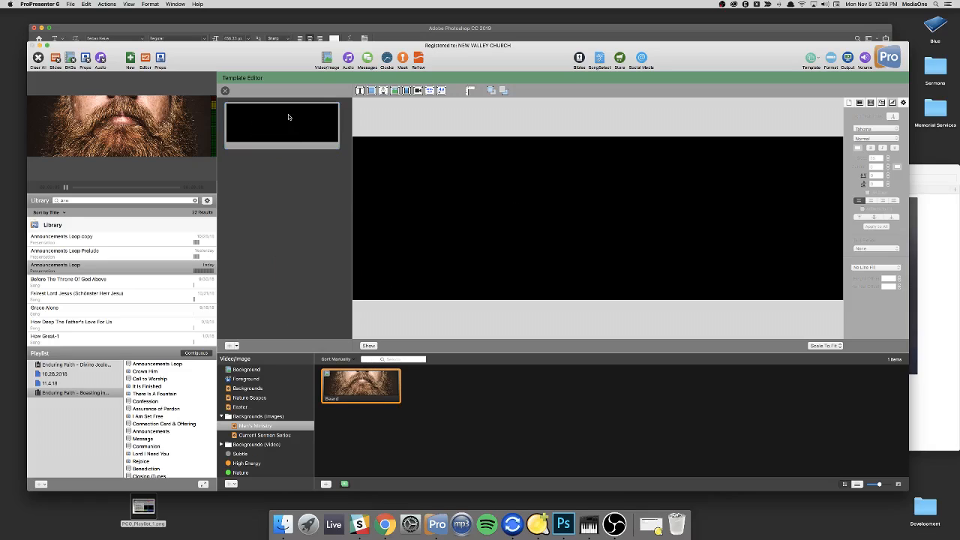
left_click(225, 91)
Step: View beard slide 18 in the slide editor and look through the Men's Ministry template options
right_click(576, 297)
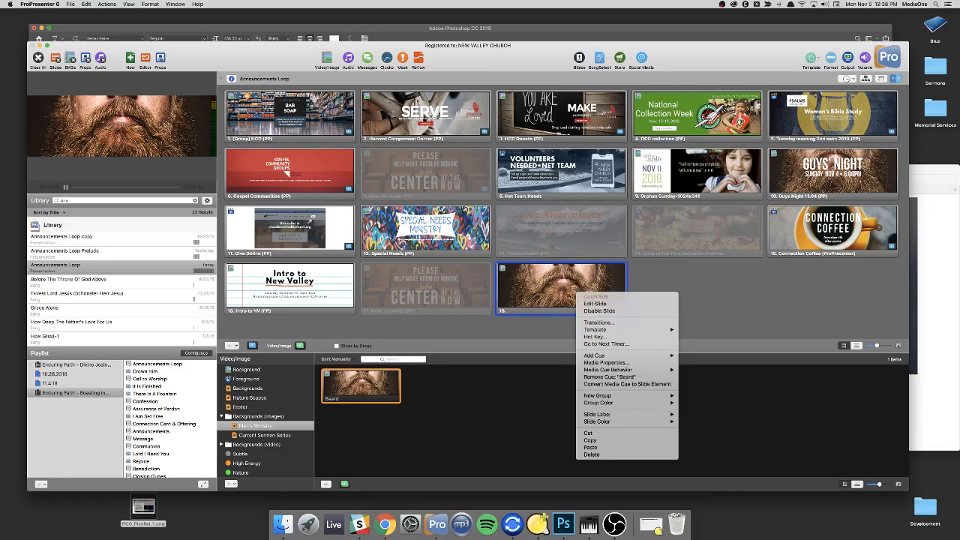
left_click(595, 304)
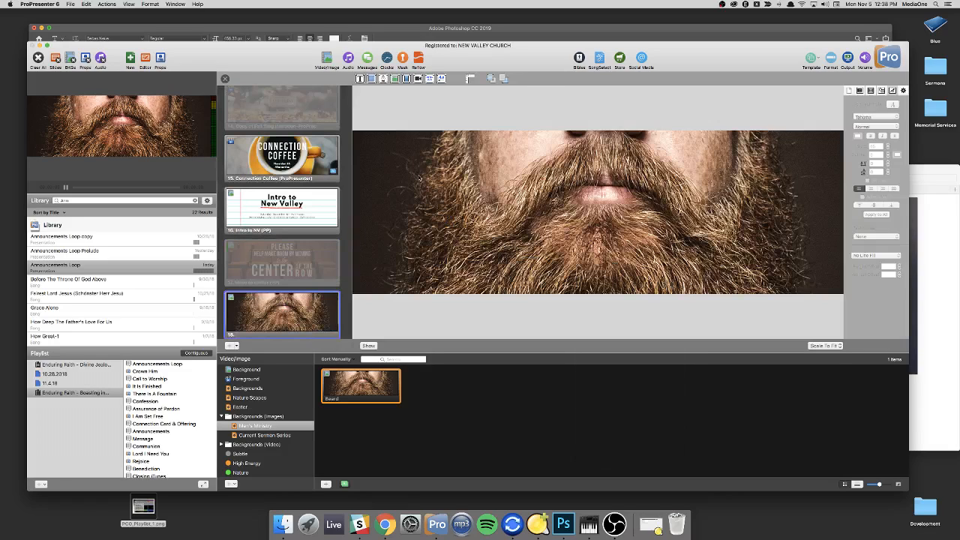
left_click(224, 78)
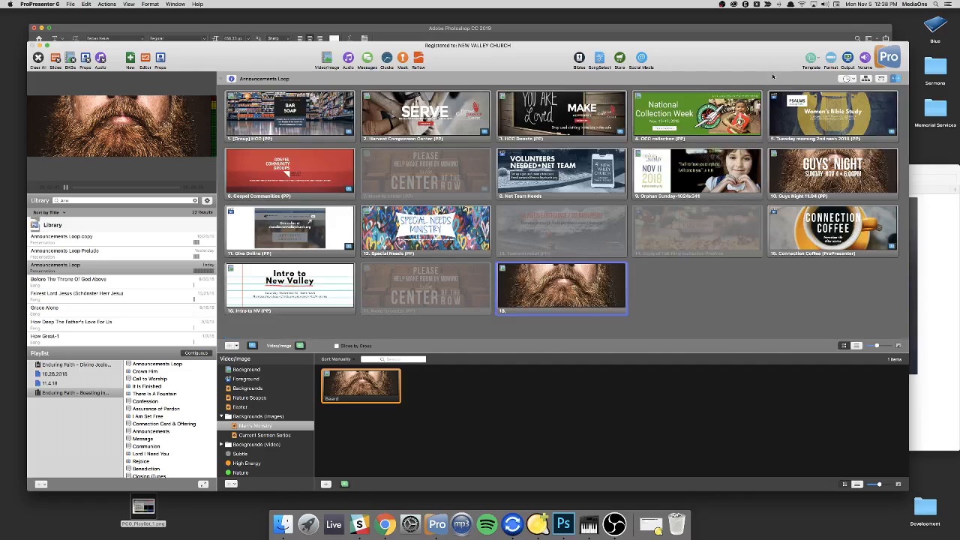
left_click(813, 58)
mouse_move(825, 164)
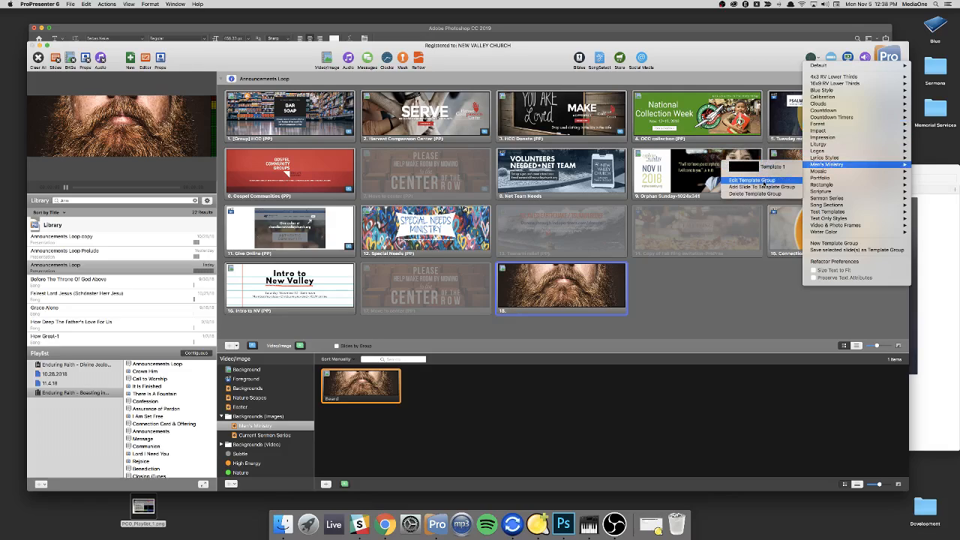
left_click(594, 284)
Step: Add beard slide 18 to the Men's Ministry template group
right_click(582, 280)
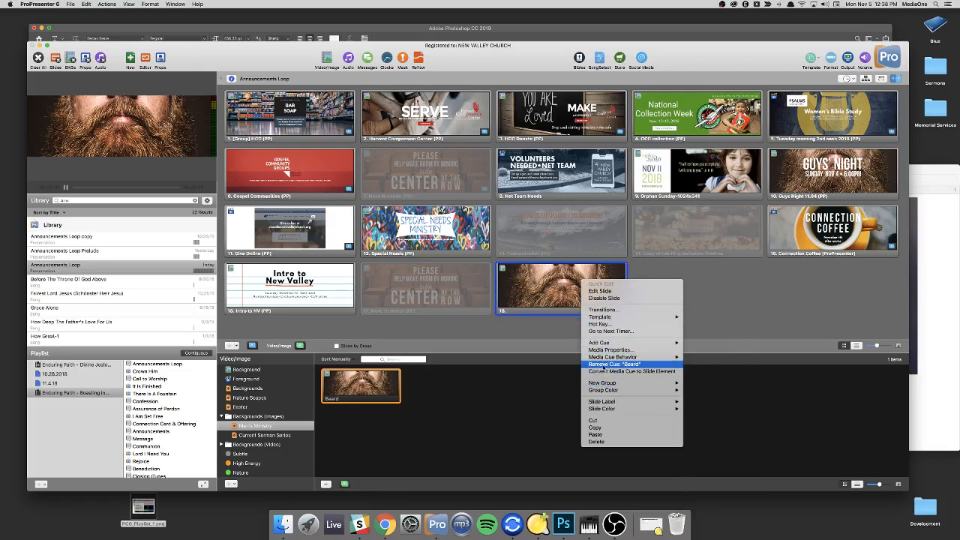
mouse_move(612, 318)
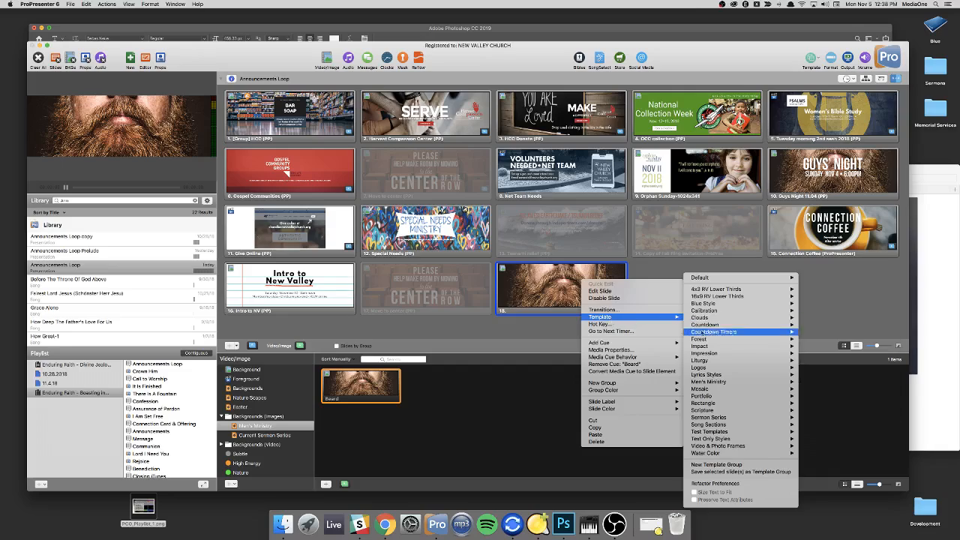
mouse_move(710, 457)
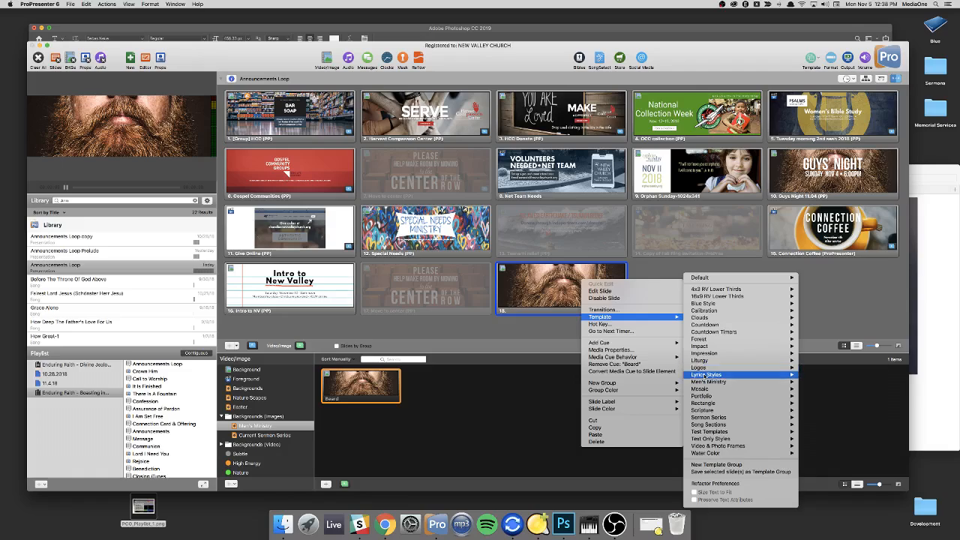
mouse_move(708, 381)
left_click(825, 405)
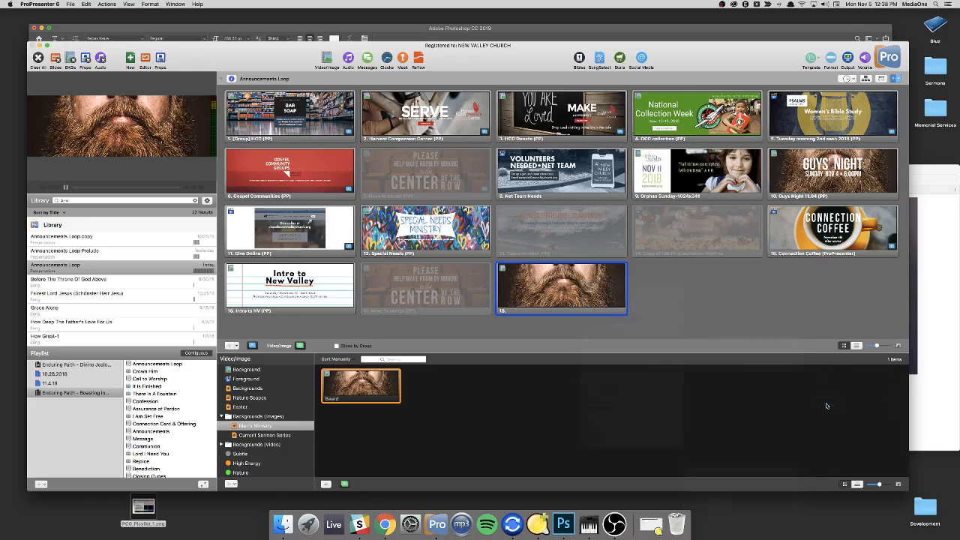
Step: Open the Men's Ministry template group for editing and delete its first, blank template
left_click(812, 57)
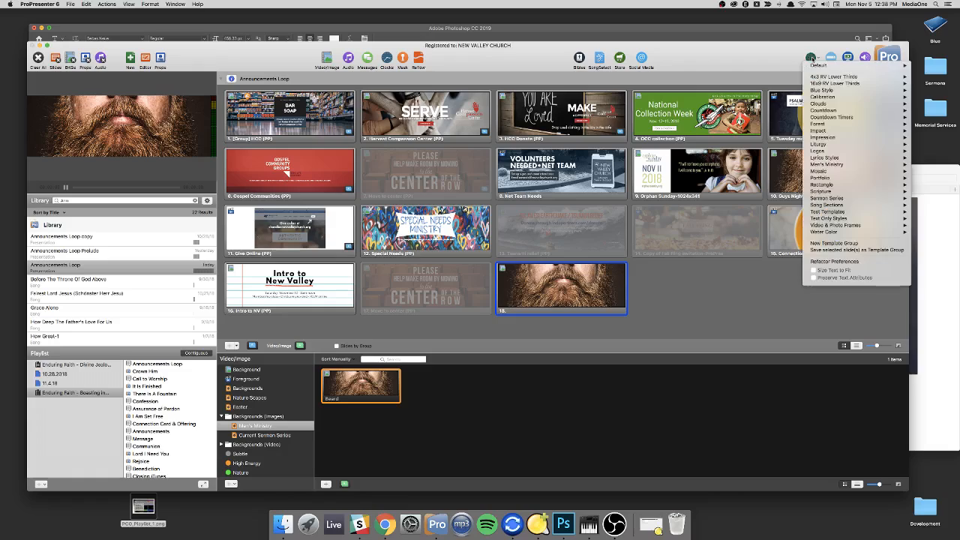
mouse_move(824, 167)
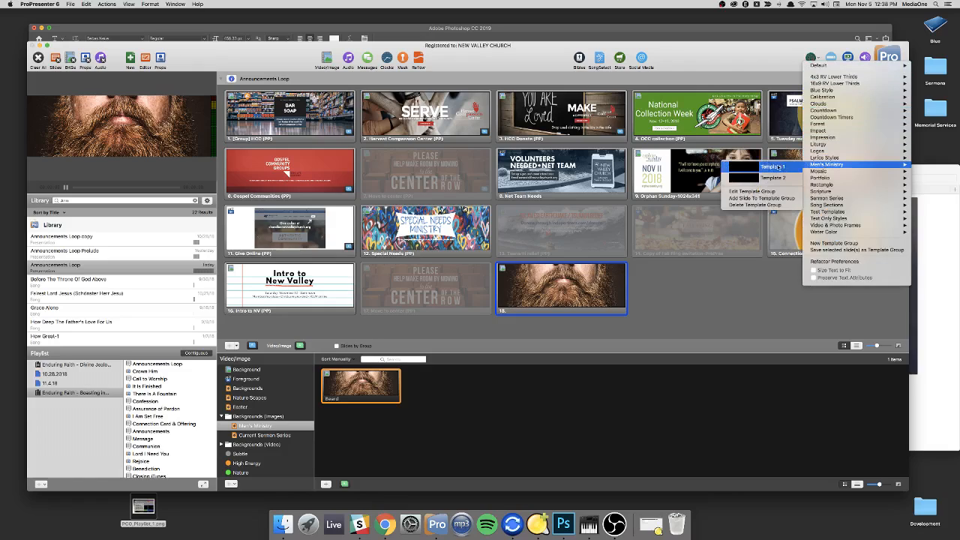
left_click(763, 192)
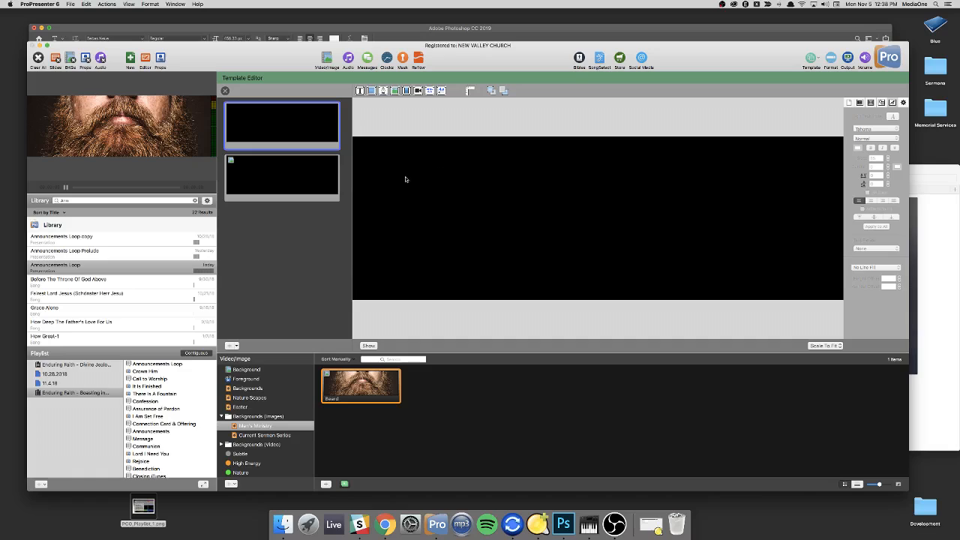
left_click(272, 136)
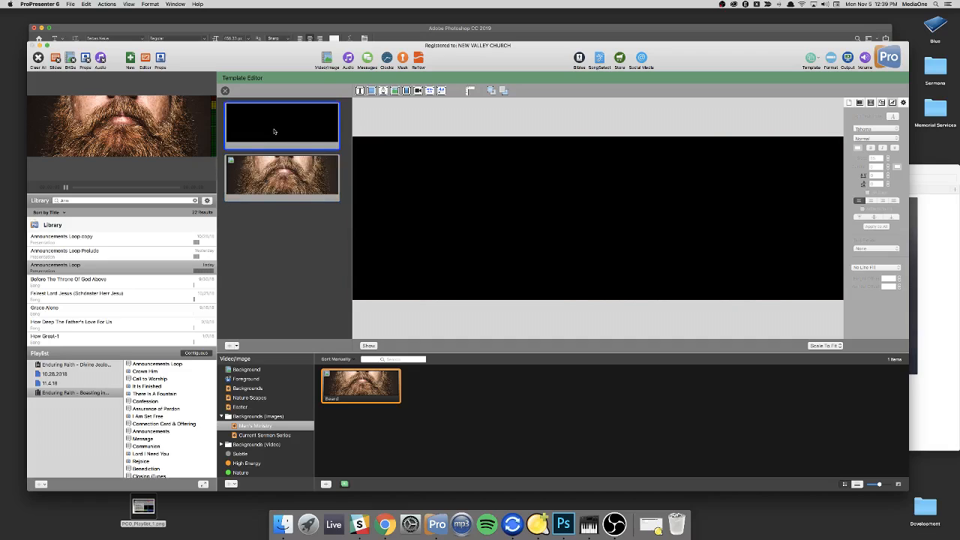
right_click(275, 129)
left_click(290, 165)
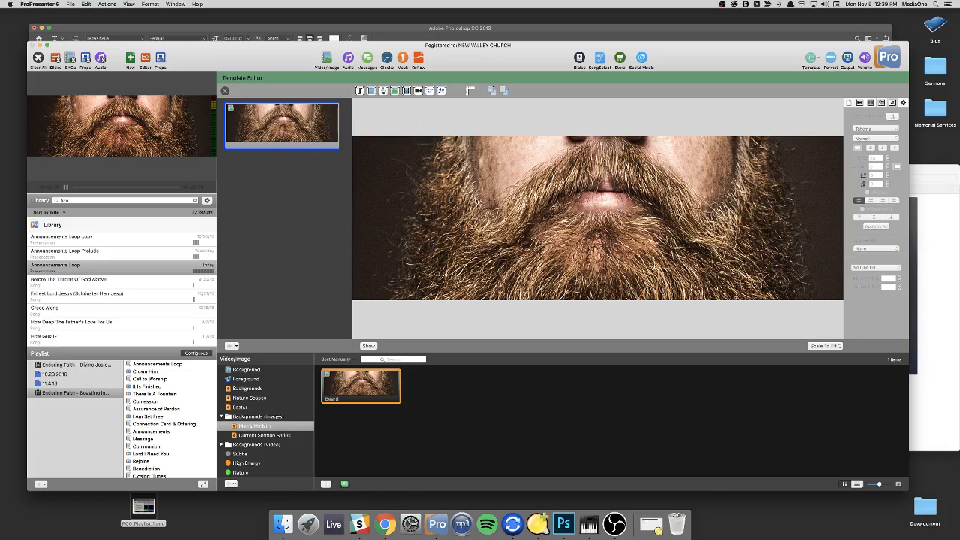
Step: Switch to Photoshop to check the type settings of the "GUYS' NIGHT" text layer, and return to ProPresenter
left_click(361, 91)
key("super+Tab")
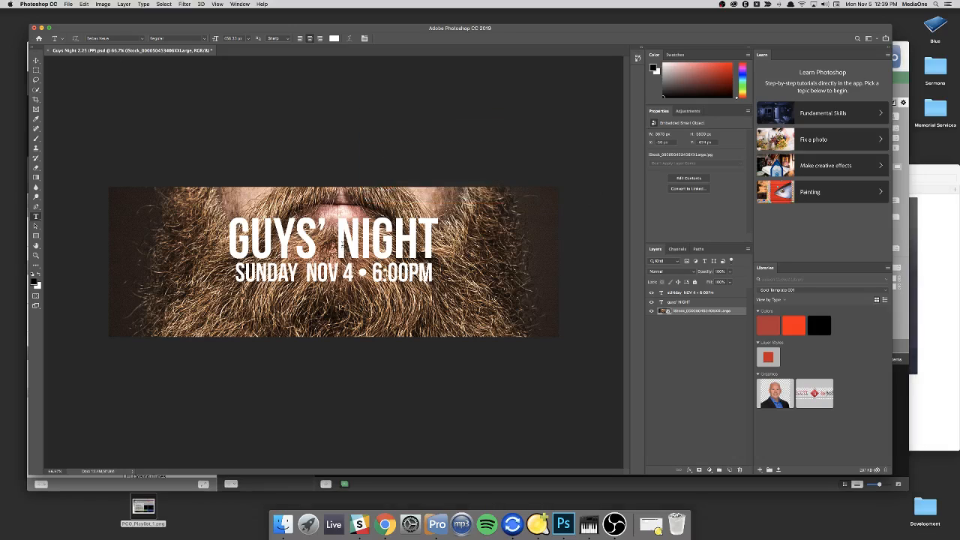
left_click(341, 243)
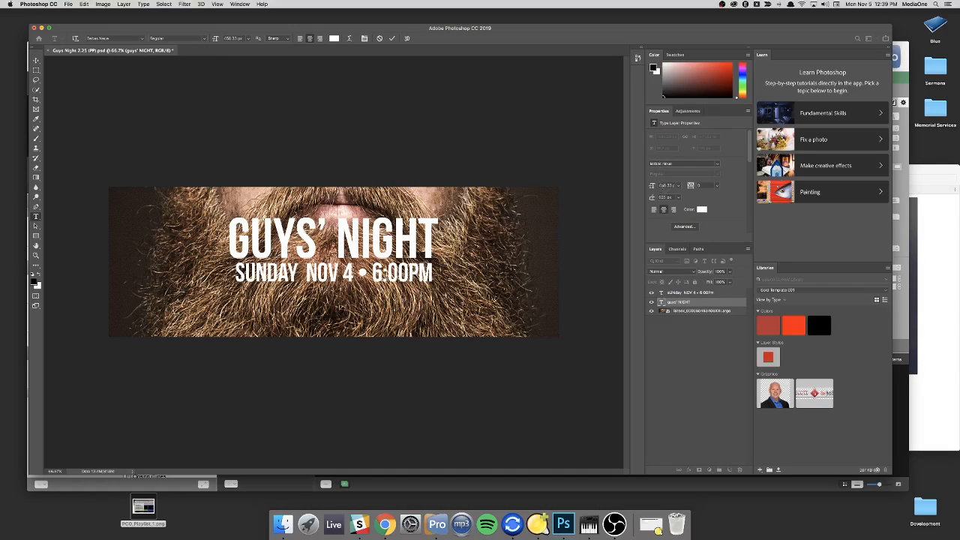
key("super+Tab")
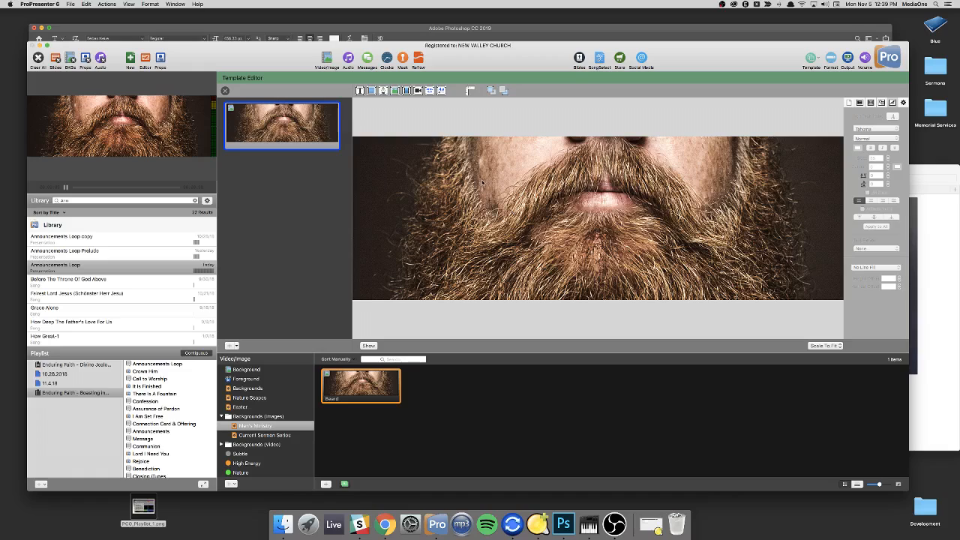
Step: Add a text box reading "GUY'S NIGHT" to the beard template, centered horizontally and aligned to the top
left_click(360, 90)
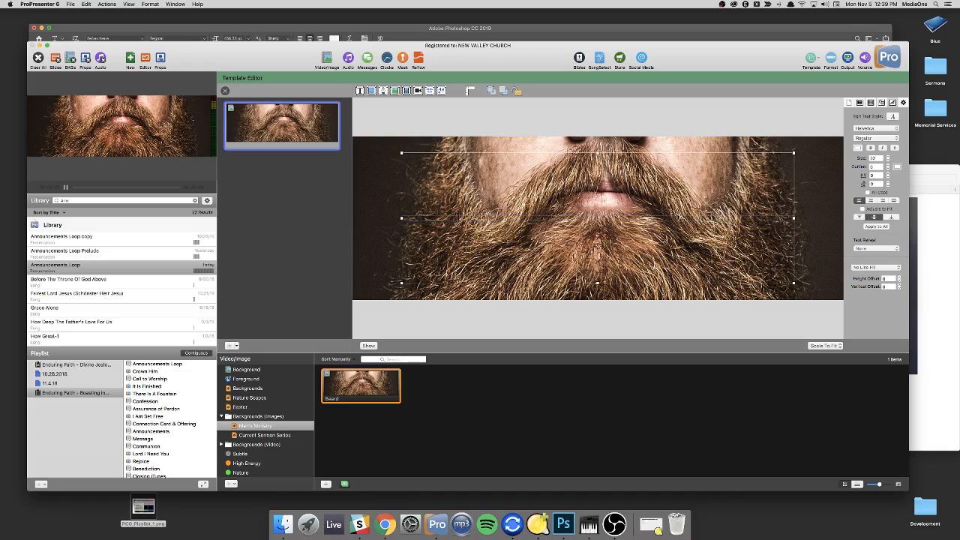
key("super+Tab")
key("super+Tab")
type("GUYS NIGHT")
left_click(870, 201)
left_click(860, 218)
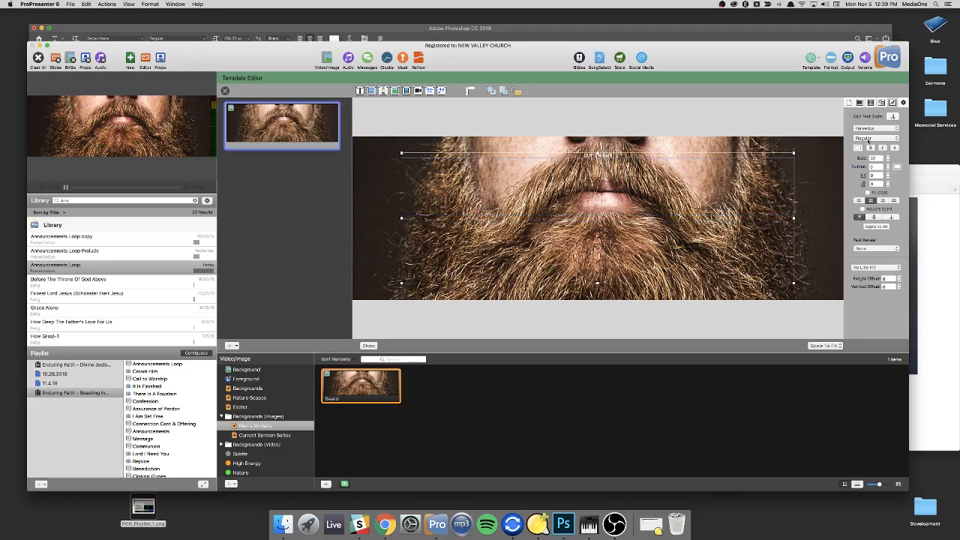
Step: Check the headline's font size in Photoshop and set the template's "GUY'S NIGHT" text to size 456
left_click(872, 129)
left_click(868, 102)
key("super+Tab")
key("super+Tab")
type("456")
key("Return")
triple_click(609, 155)
left_click(867, 159)
type("456")
key("Return")
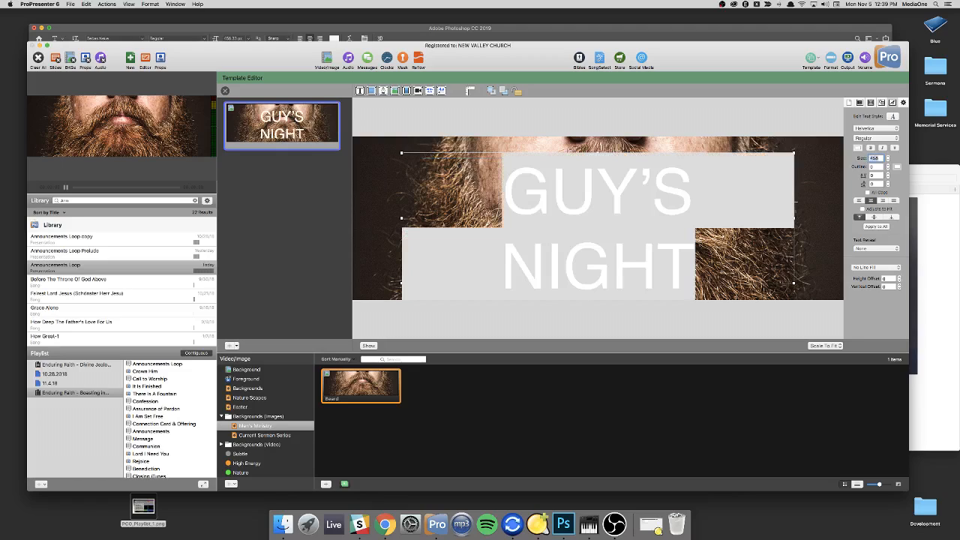
Step: Set the template's "GUY'S NIGHT" headline to the Bebas Neue font and nudge its text box slightly upward
left_click(881, 129)
left_click(877, 103)
left_click(615, 225)
key("super+a")
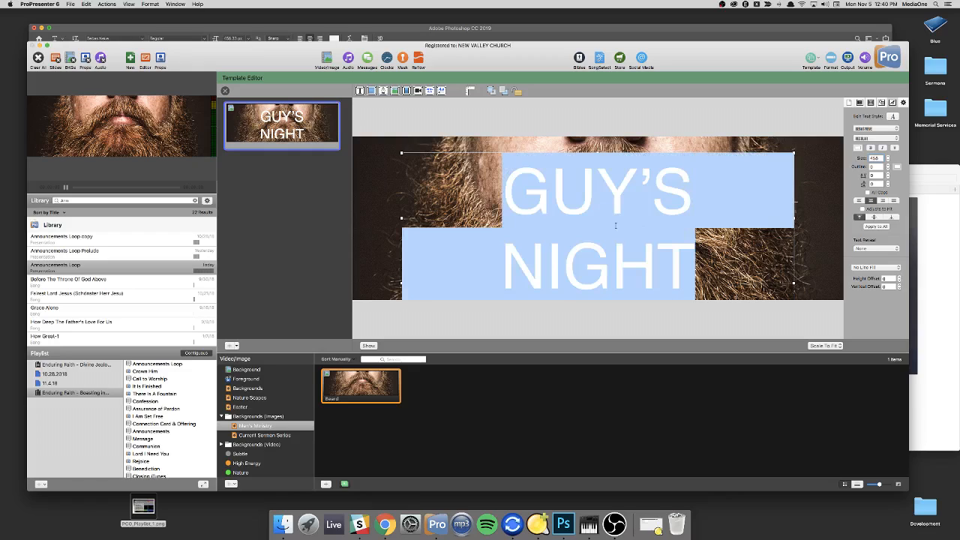
left_click(860, 129)
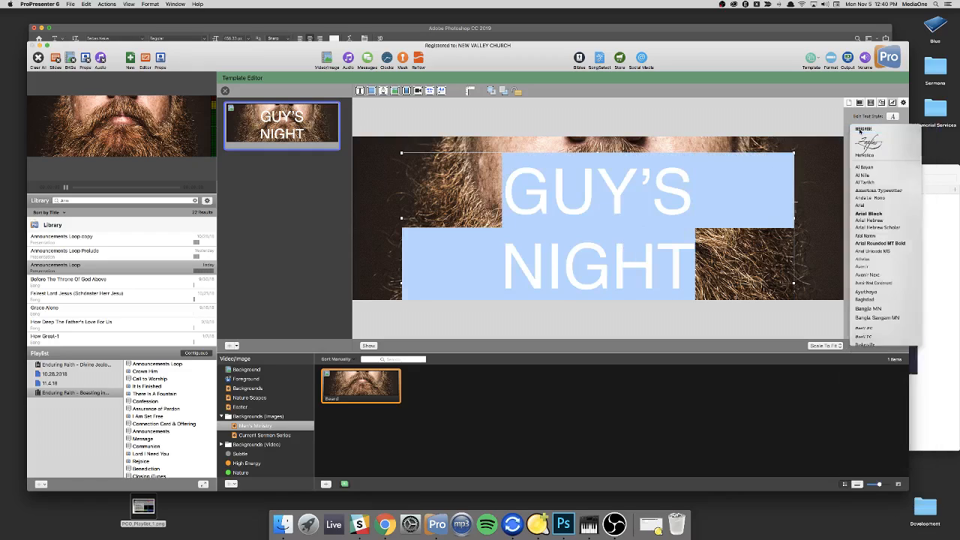
left_click(866, 130)
left_click(809, 183)
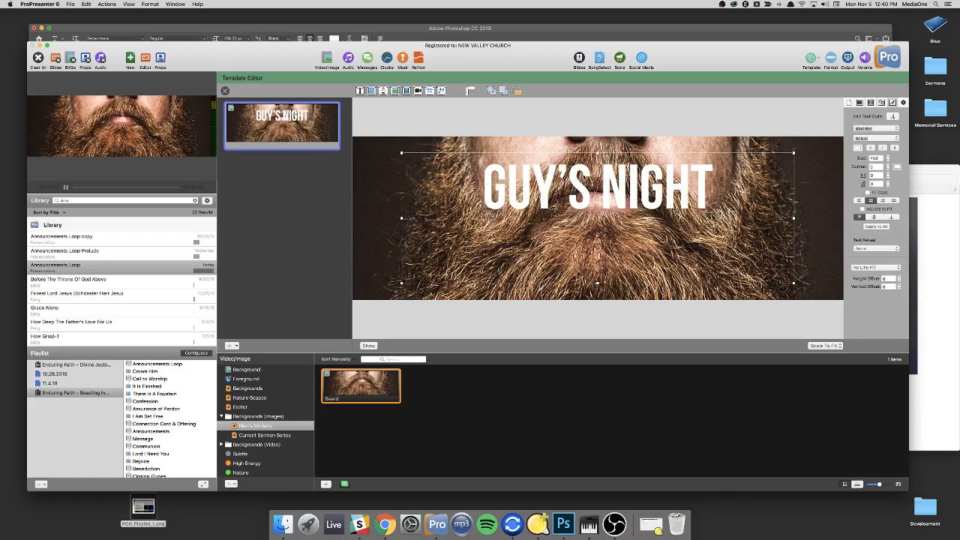
left_click_drag(585, 179, 585, 177)
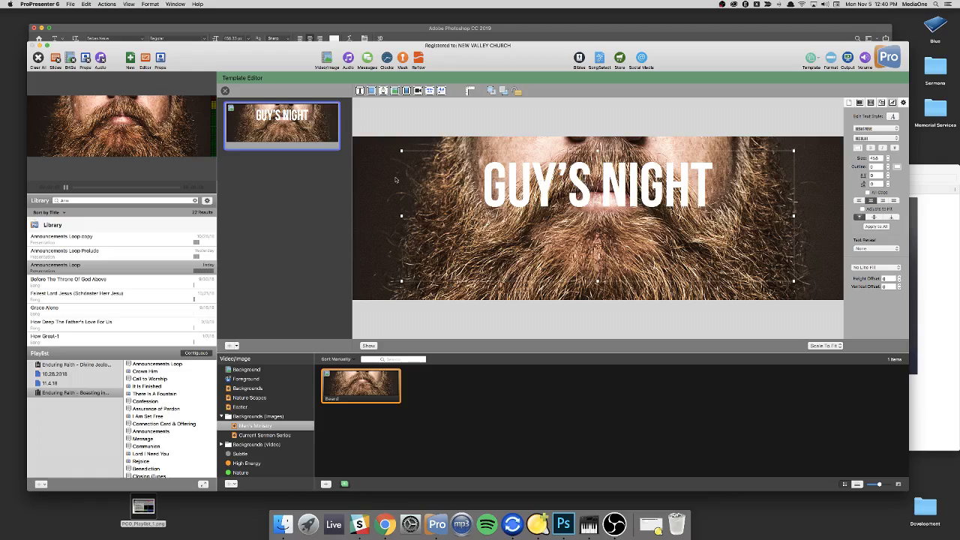
left_click(350, 142)
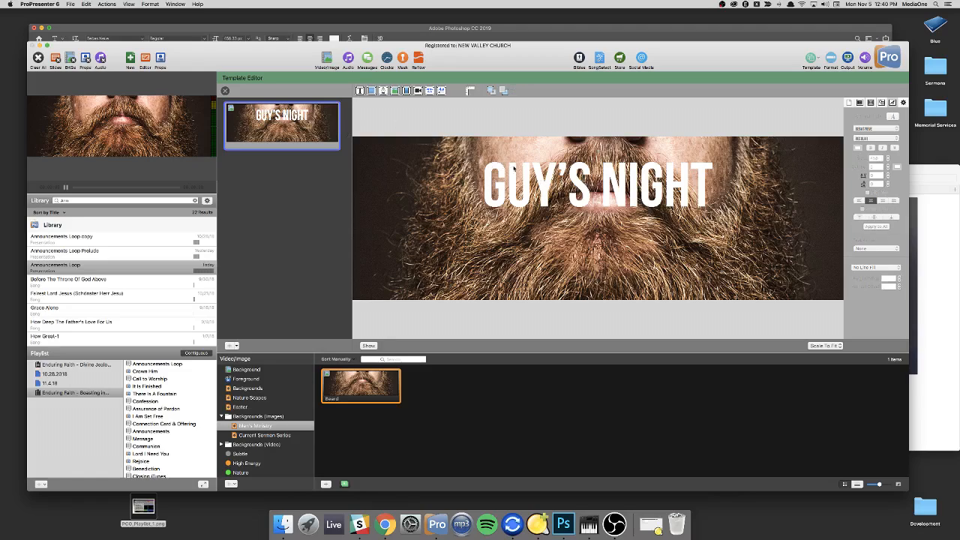
Step: Duplicate the headline text box slightly below the original, and check the date line's font size in Photoshop before returning to ProPresenter
left_click(592, 188)
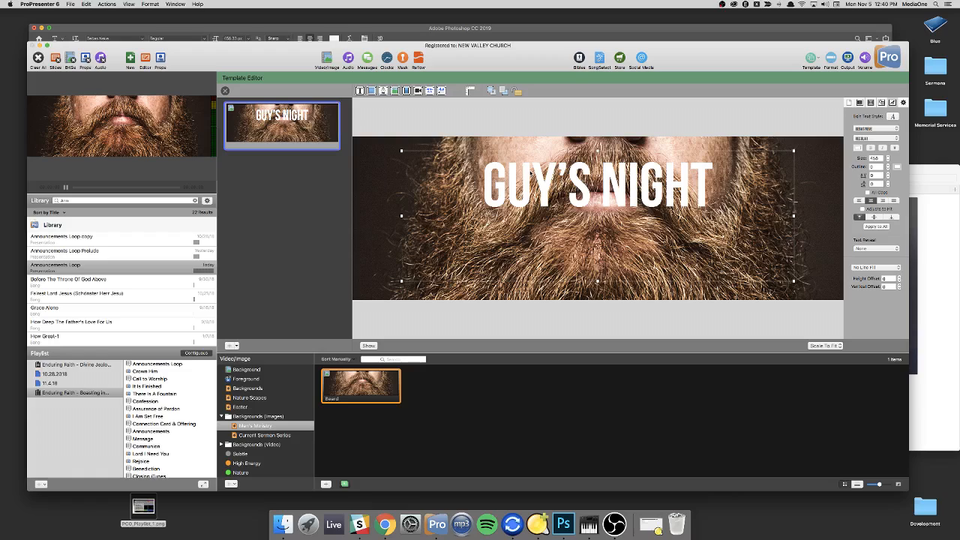
left_click_drag(531, 173, 544, 227)
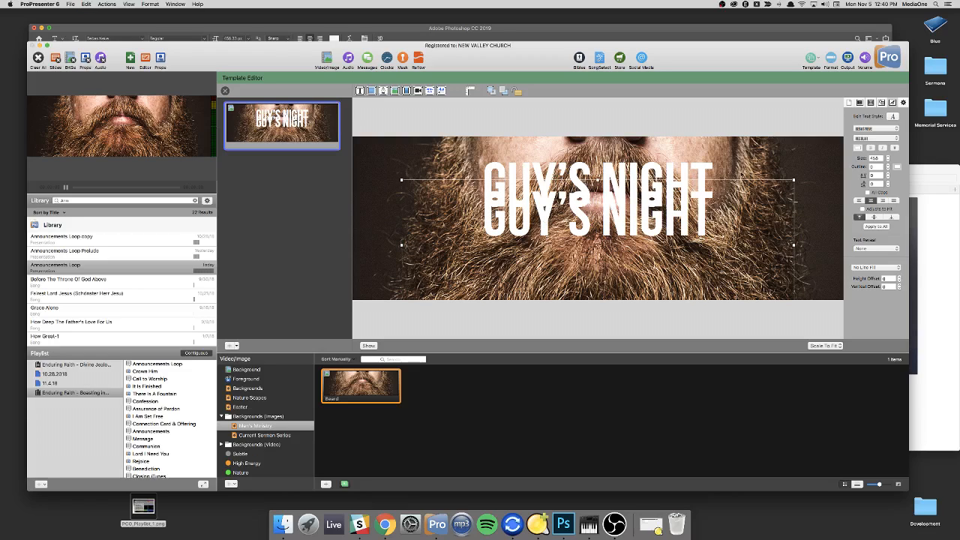
key("super+Tab")
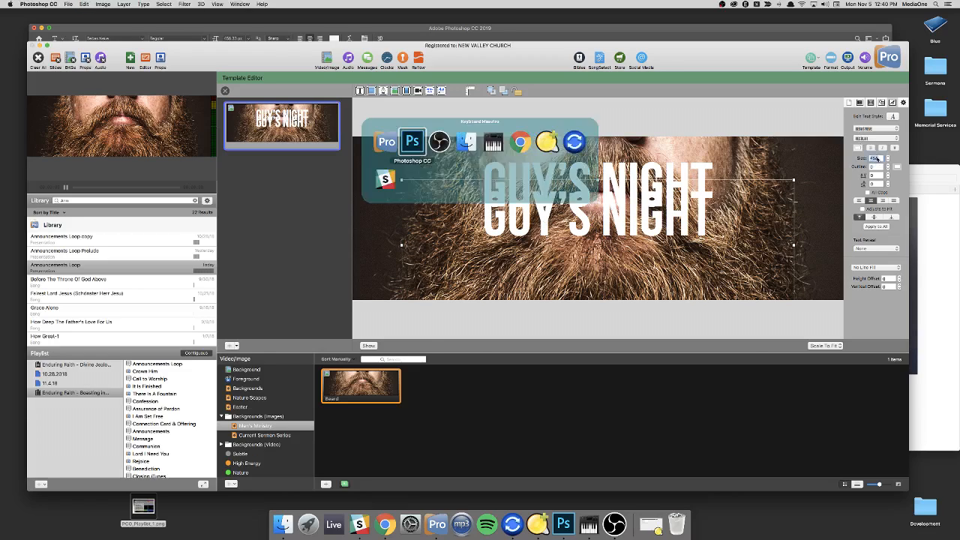
left_click(354, 273)
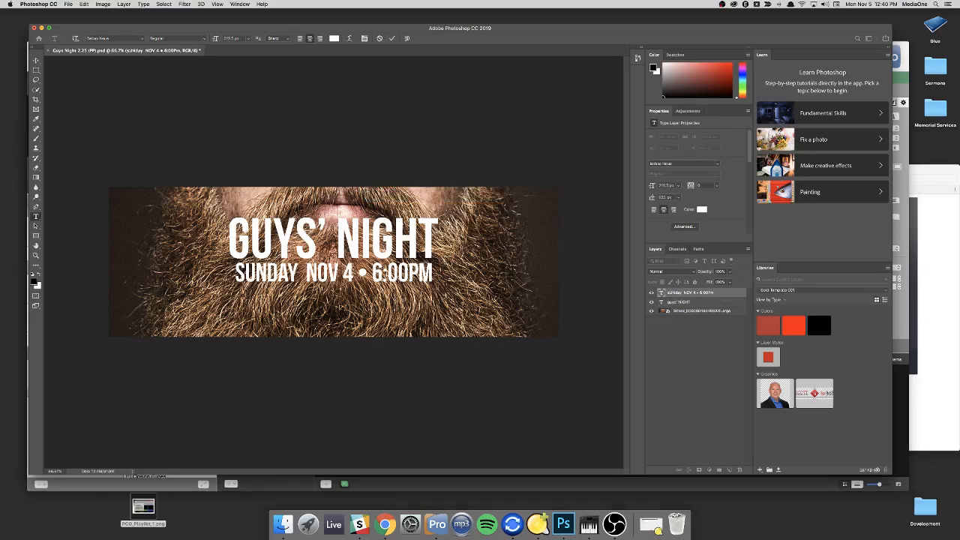
key("super+Tab")
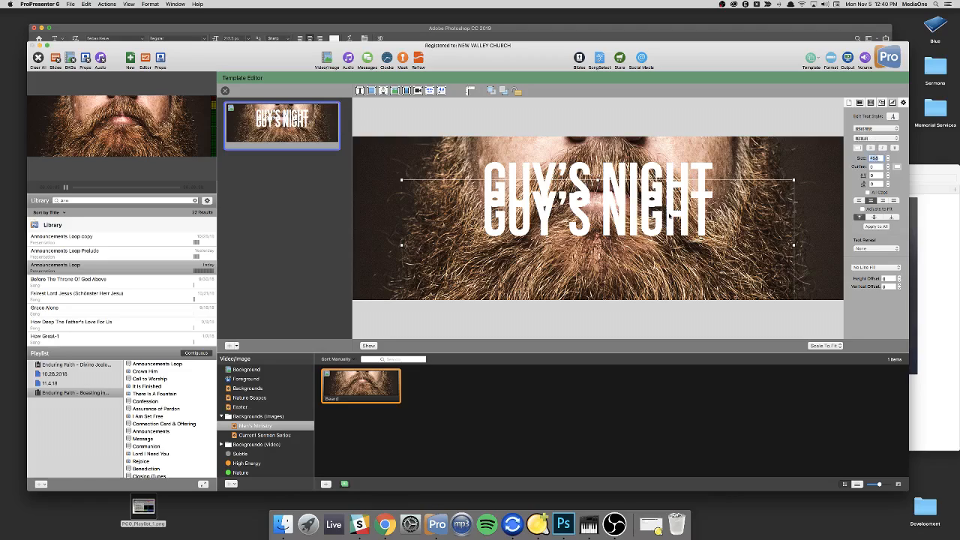
Step: Set the duplicated text line's font size to 212
double_click(669, 216)
key("super+a")
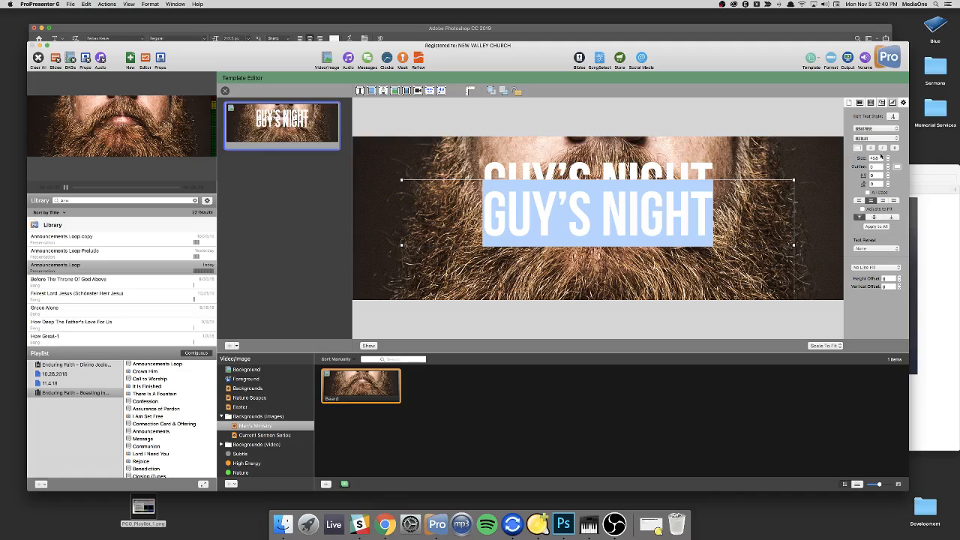
left_click(877, 158)
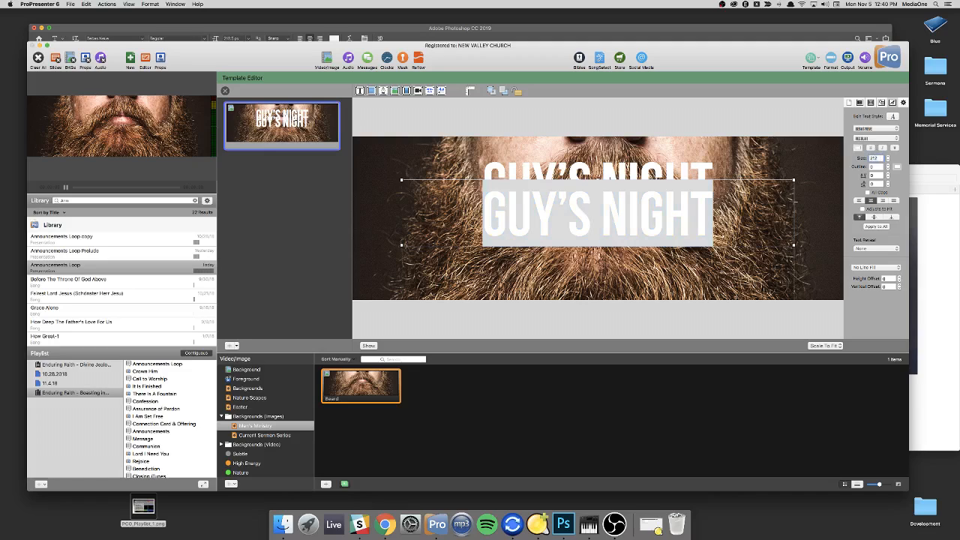
key("Return")
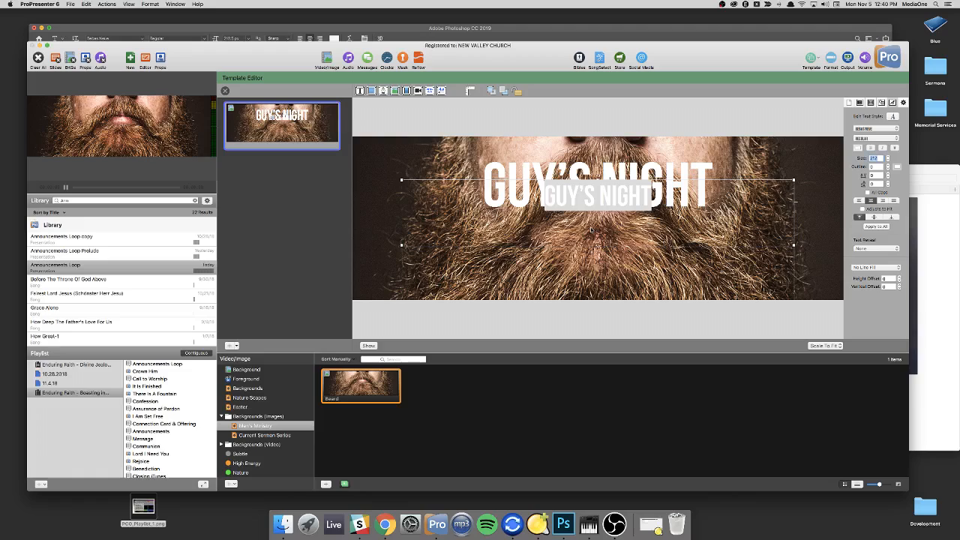
type("1")
left_click(609, 199)
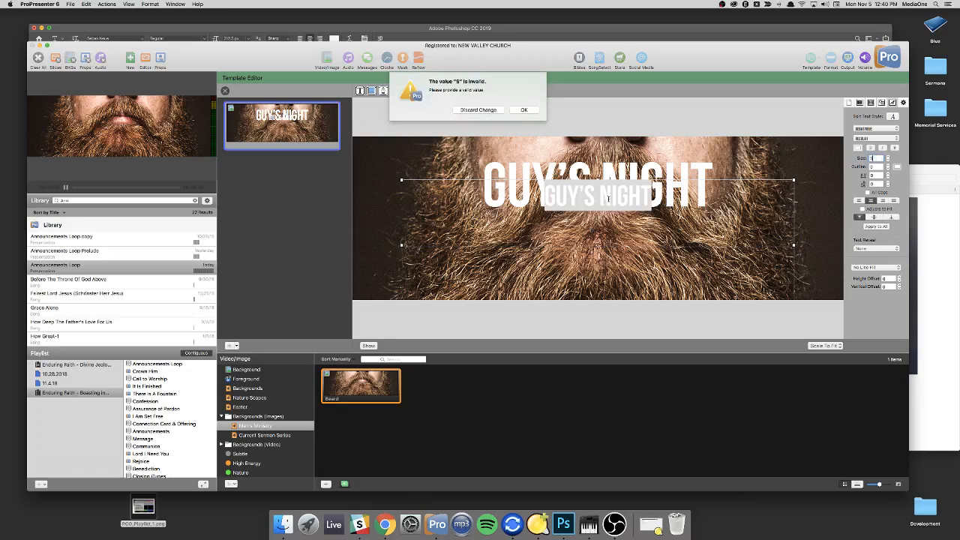
left_click(491, 110)
left_click(526, 114)
left_click(522, 111)
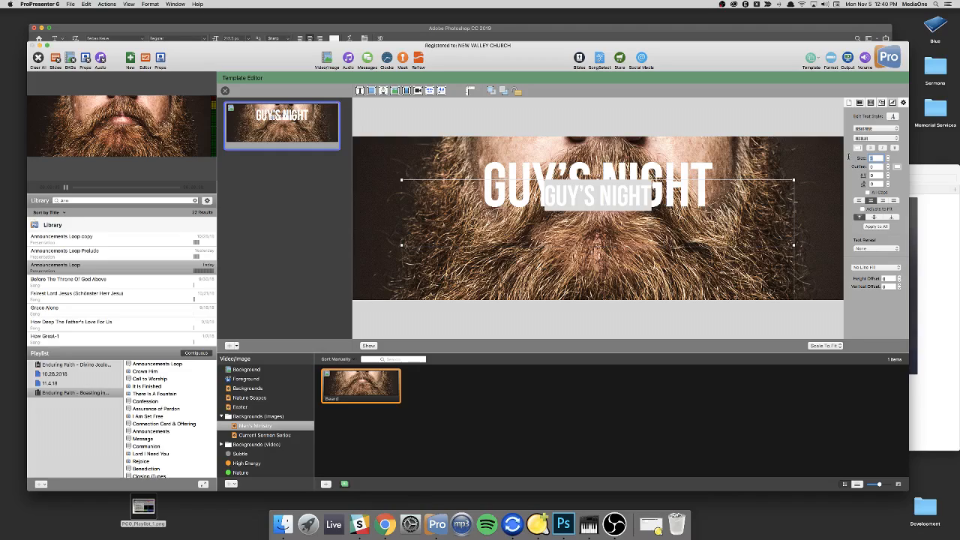
type("212")
Step: Replace the duplicate's text with "SUNDAY LOVE 4 • 6:00PM", consulting the Photoshop design, and move the box directly beneath the headline
double_click(611, 198)
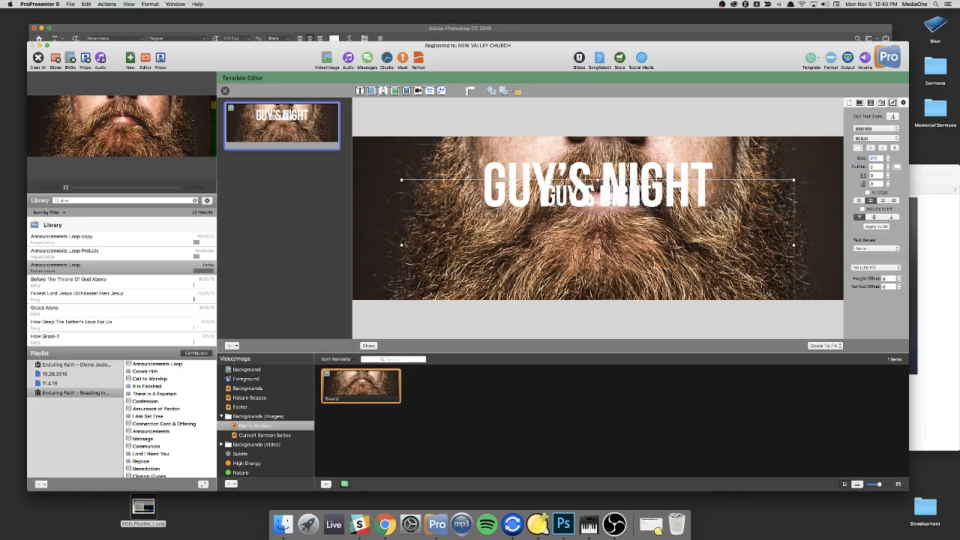
triple_click(611, 198)
type("s")
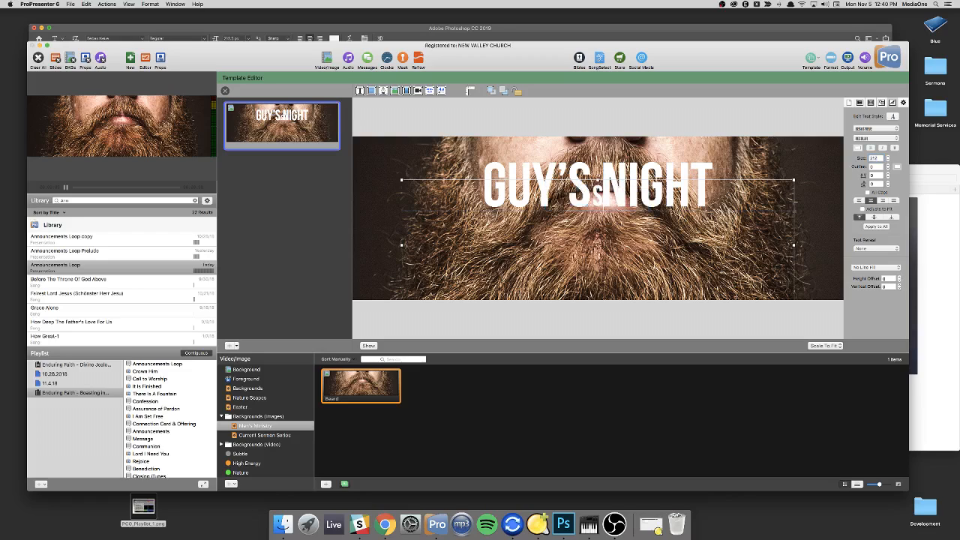
key("super+Tab")
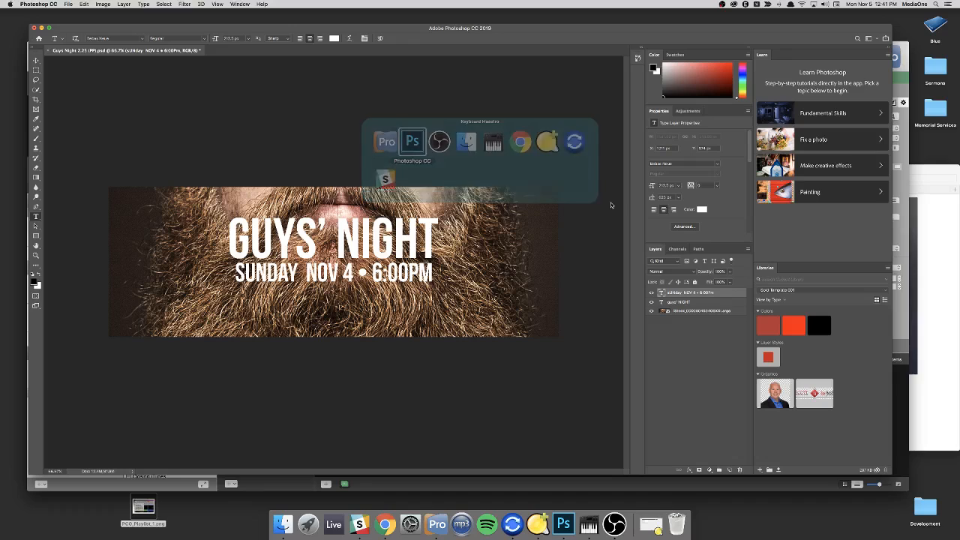
key("super+Tab")
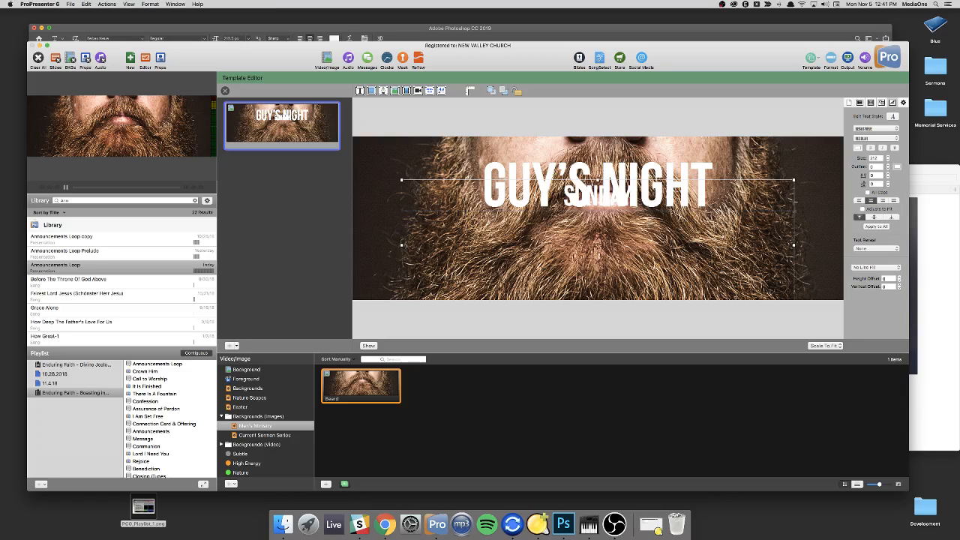
key("super+Tab")
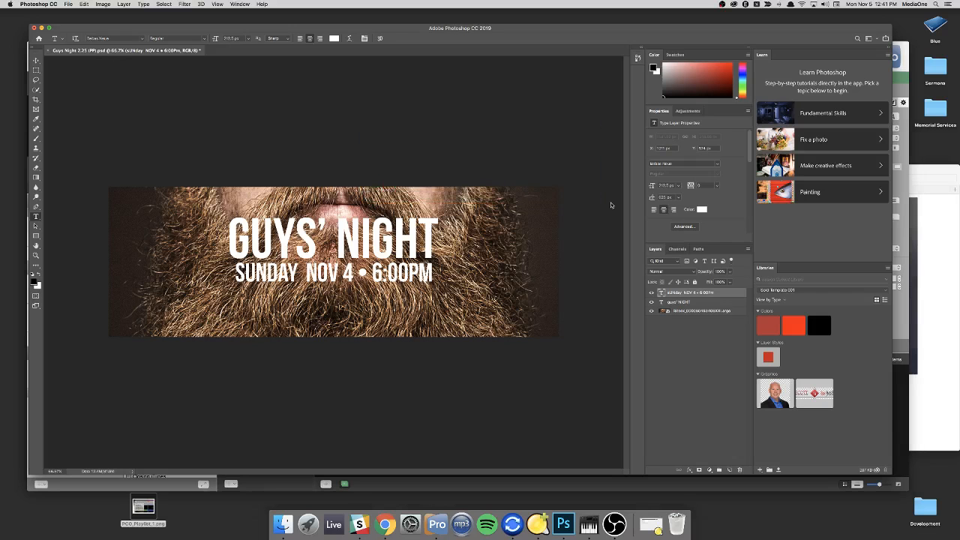
key("super+Tab")
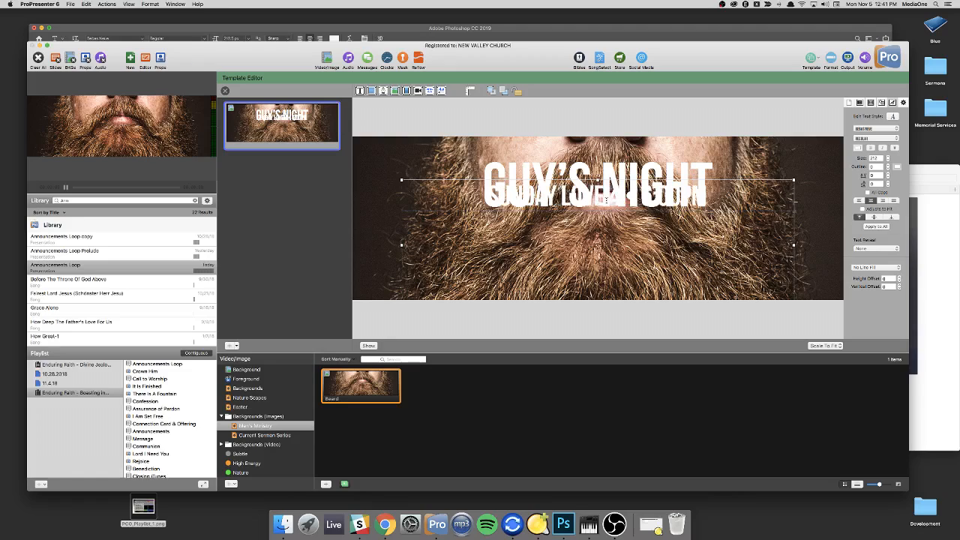
left_click(447, 158)
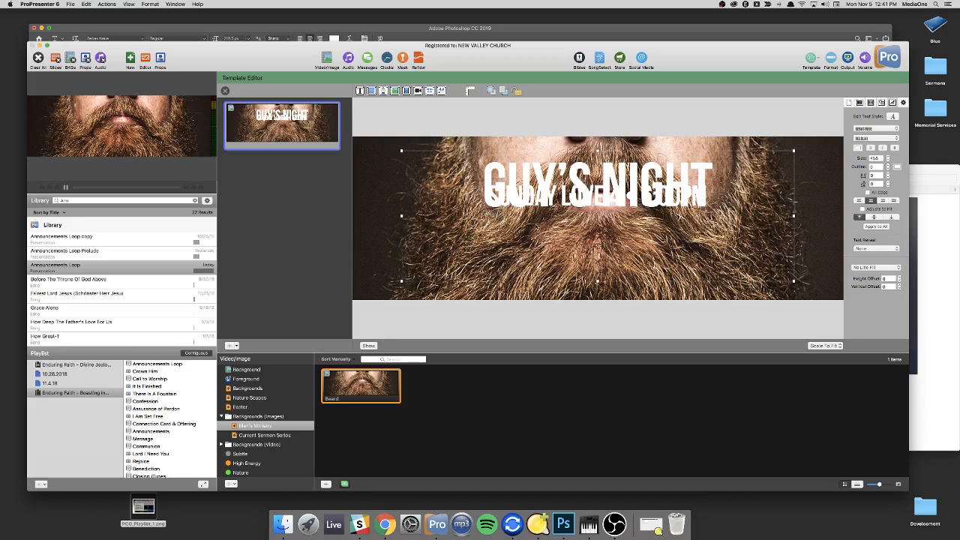
left_click_drag(545, 231, 545, 261)
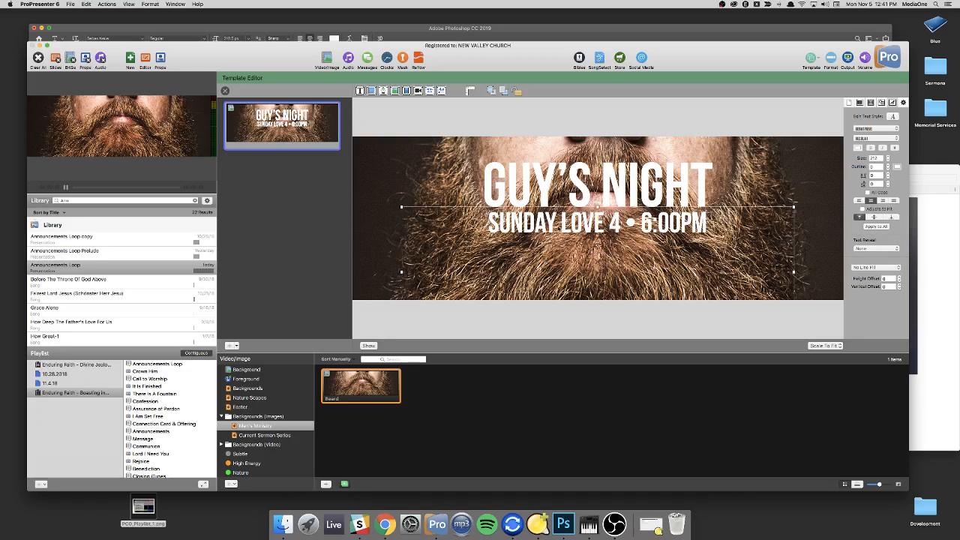
Step: Correct the month in the template's date line from "LOVE" to "NOV", checking against the Photoshop design
key("super+Tab")
key("super+Tab")
key("BackSpace")
key("BackSpace")
key("BackSpace")
key("Delete")
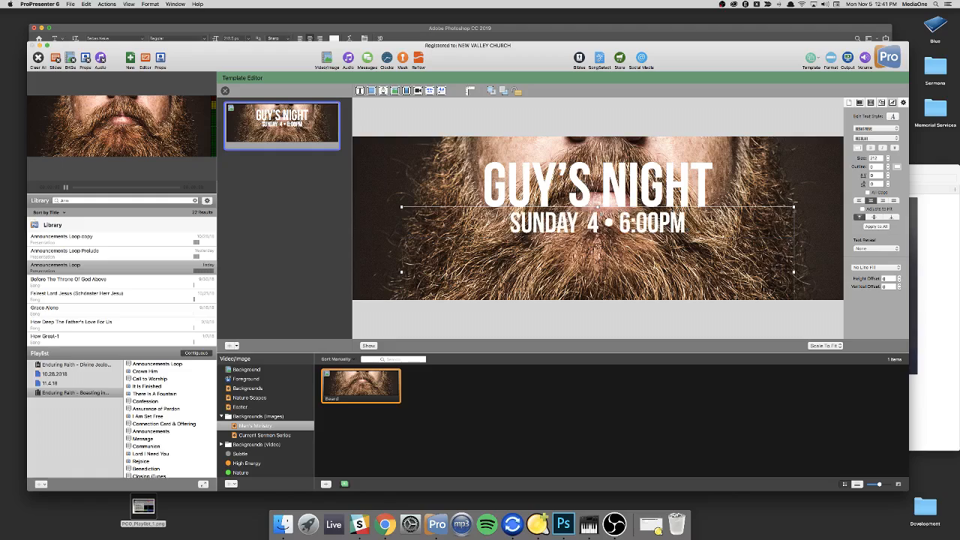
type("NOV")
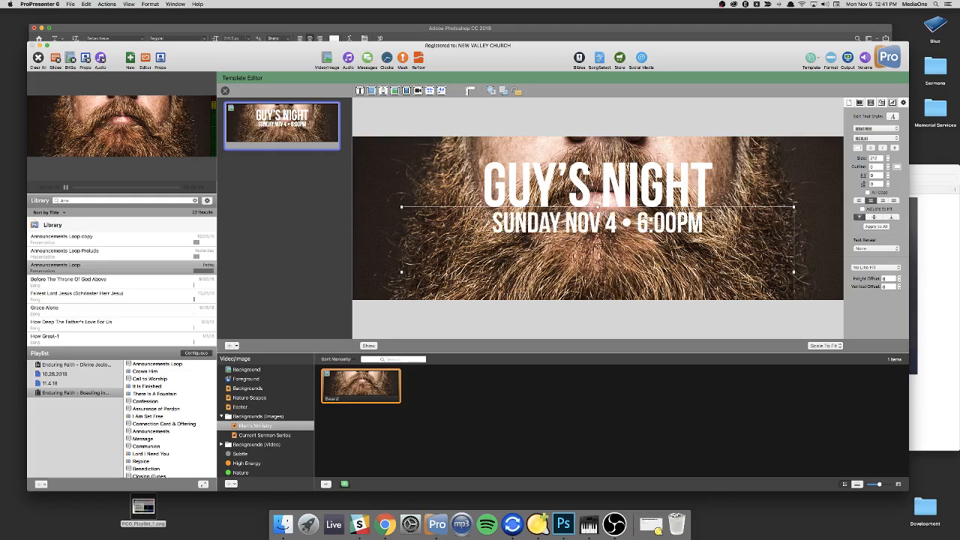
left_click(802, 176)
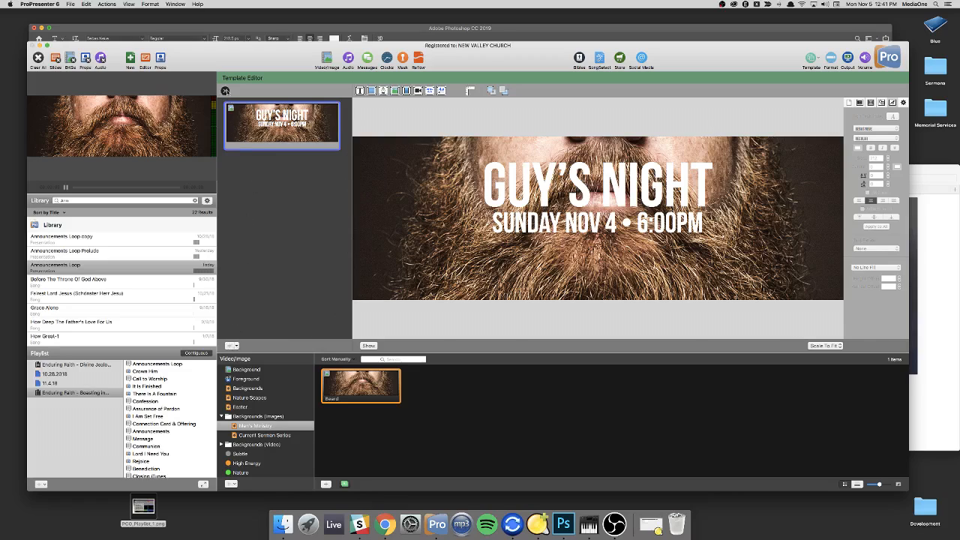
Step: Close the template editor and delete the textless beard slide 18 from the Announcements Loop
left_click(225, 90)
right_click(572, 284)
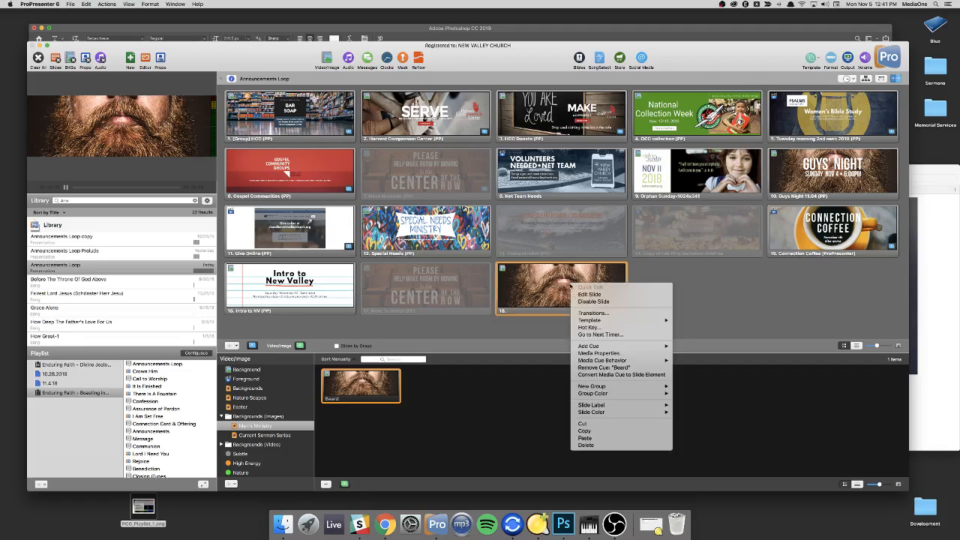
left_click(600, 445)
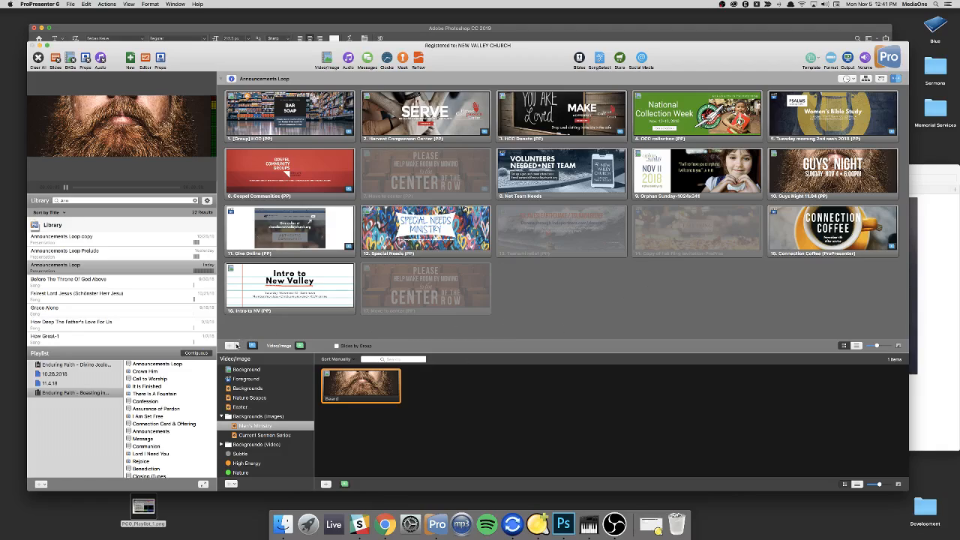
Step: Add a new slide to the Announcements Loop from the Men's Ministry group's beard template
left_click(237, 345)
mouse_move(260, 431)
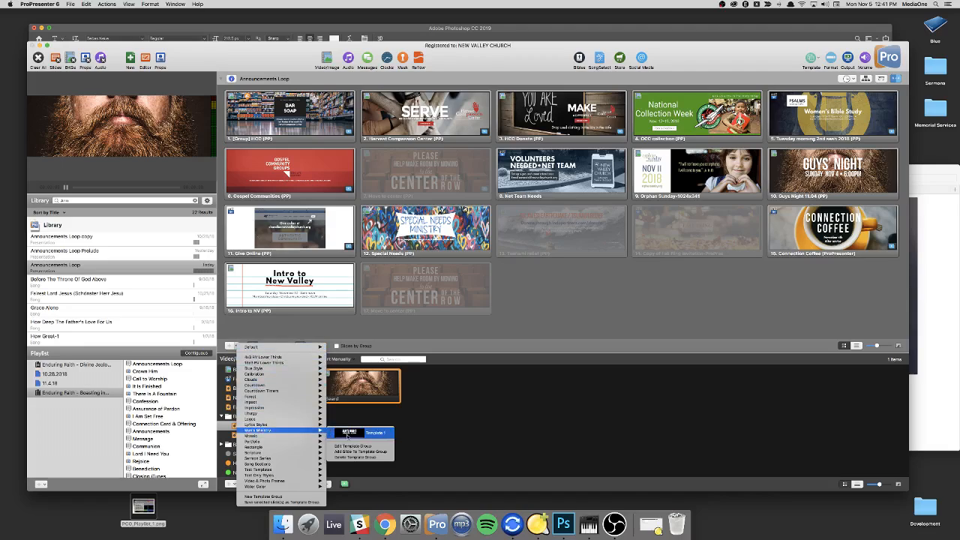
left_click(357, 433)
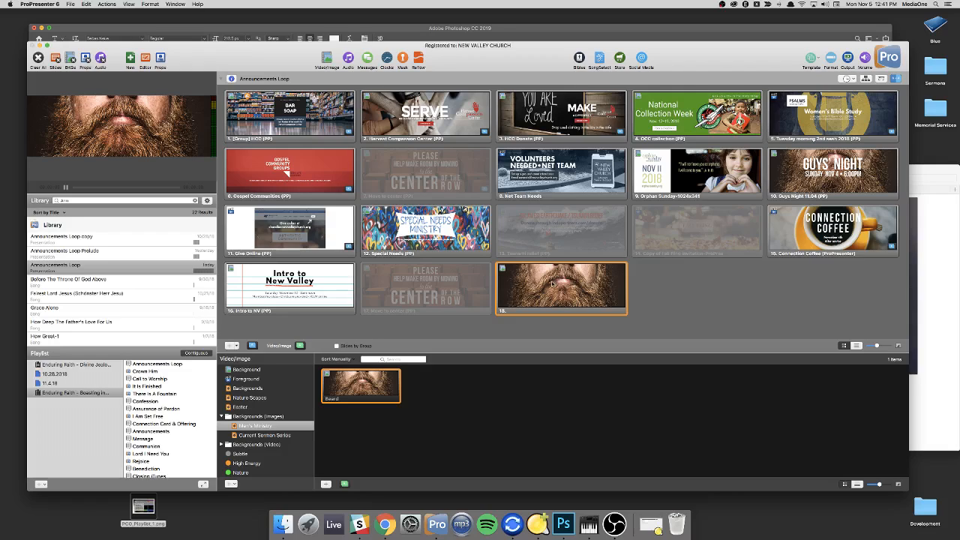
Step: Open the new beard slide 18 for editing and replace its headline placeholder with "GUY'S NIGHT"
right_click(552, 283)
left_click(571, 285)
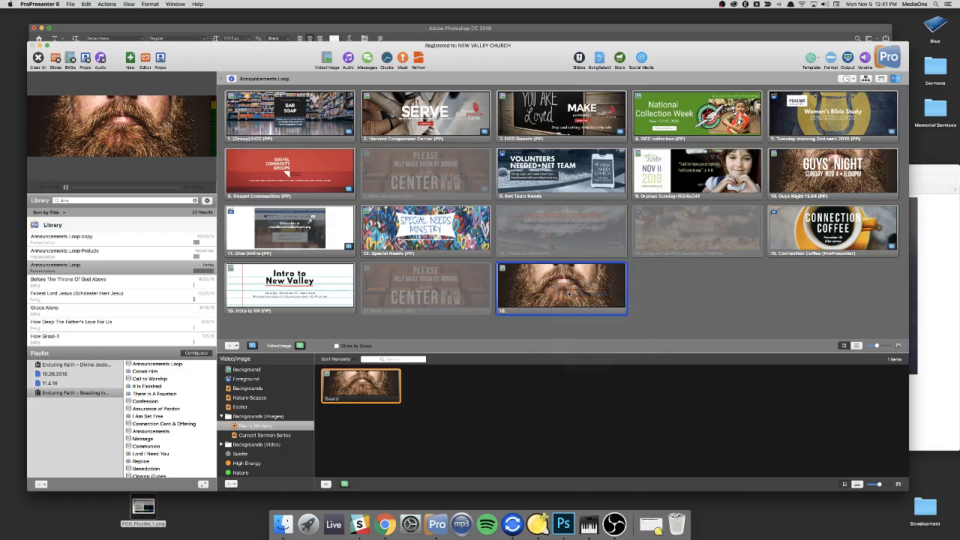
double_click(559, 178)
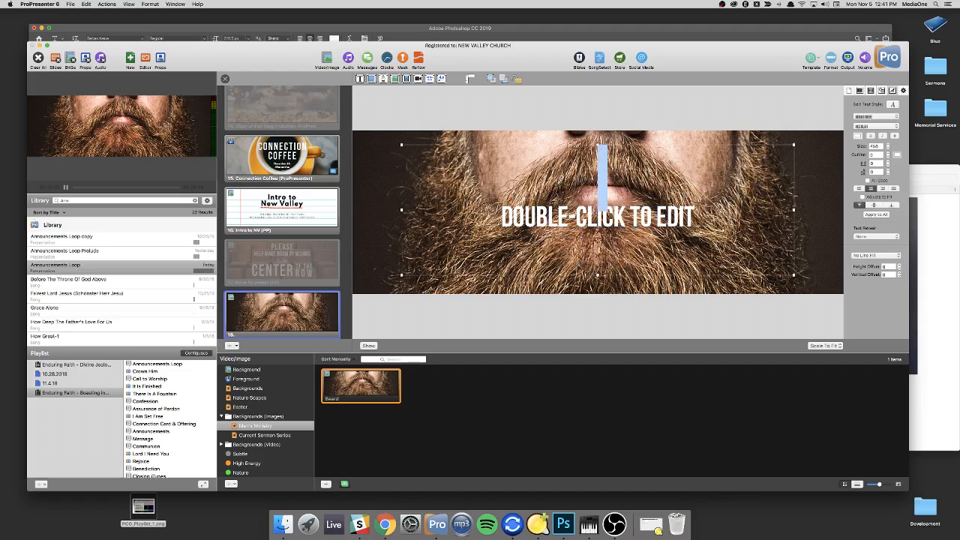
type("GUY'S NI")
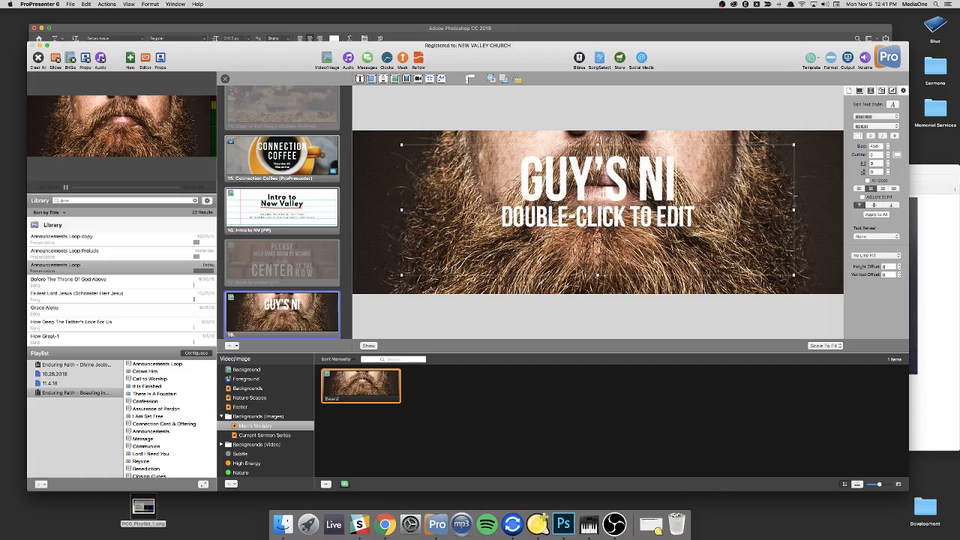
type("GHT")
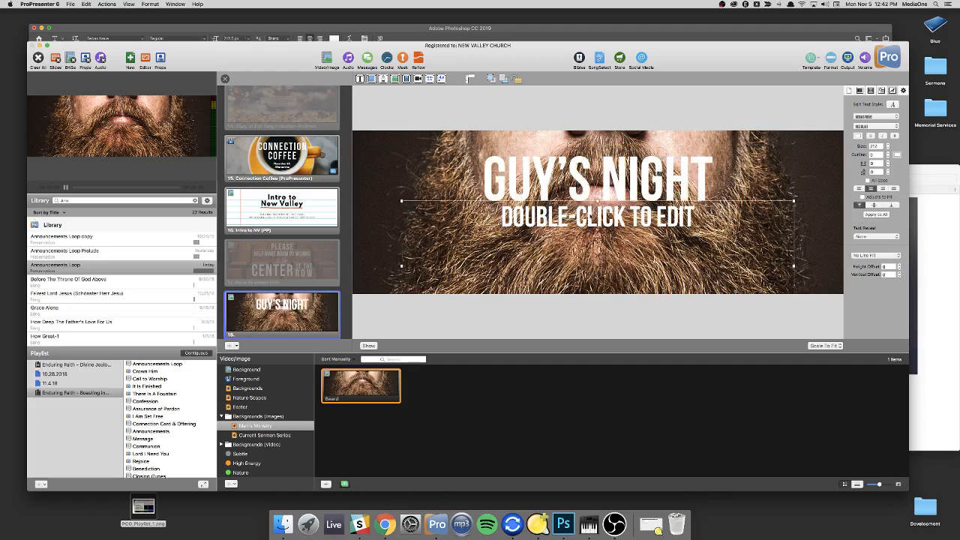
Step: Replace slide 18's second text line with "MONDAY DECEMBER CHRISTMAS 4TH OF ALL" and close the slide editor
double_click(600, 217)
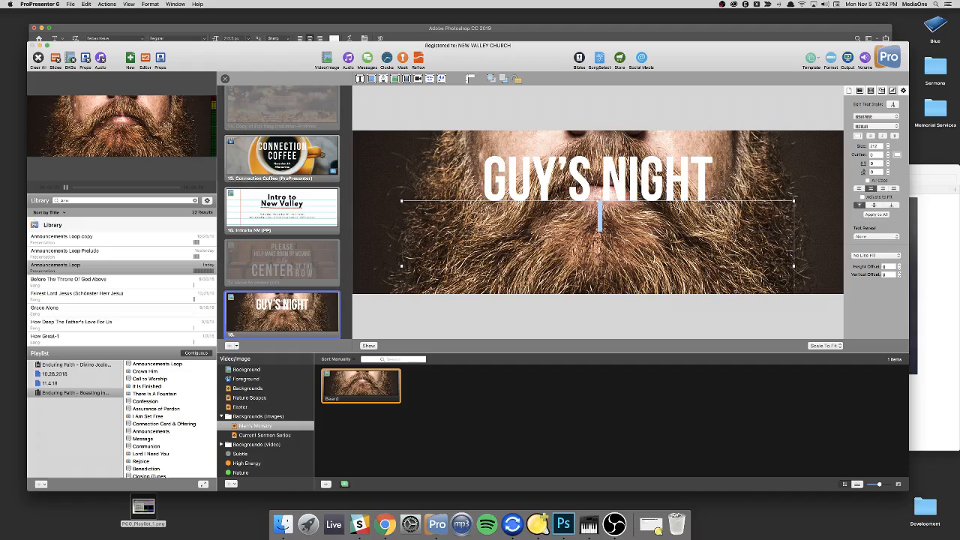
type("monday")
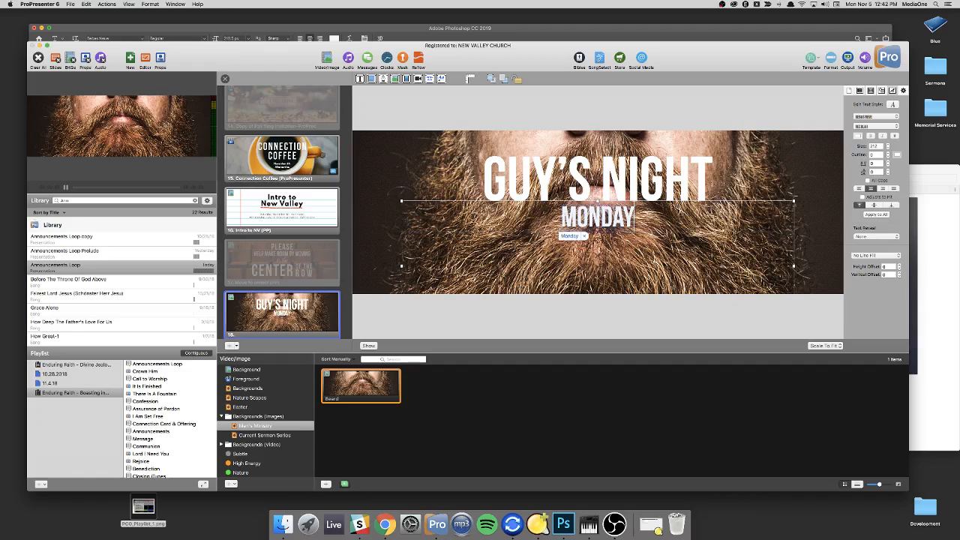
type(" decemb")
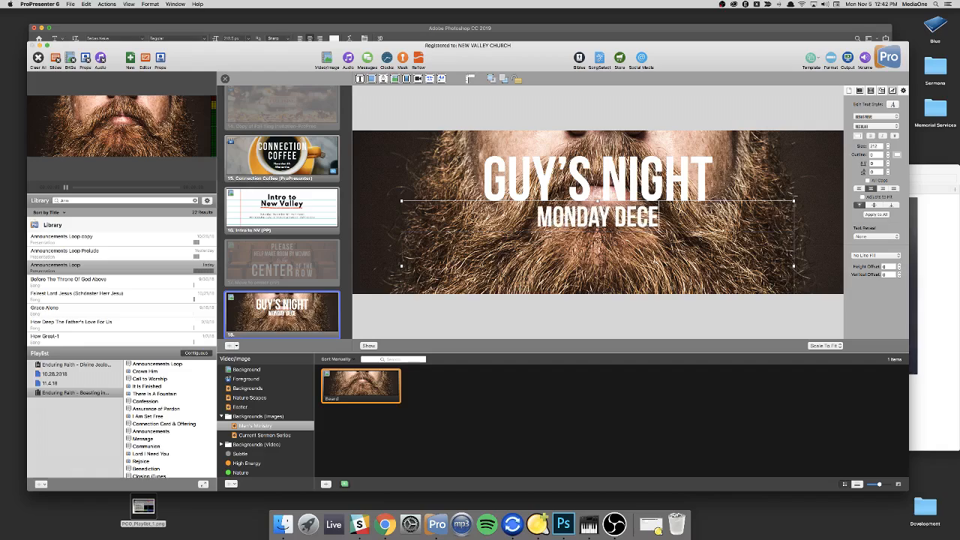
type("er")
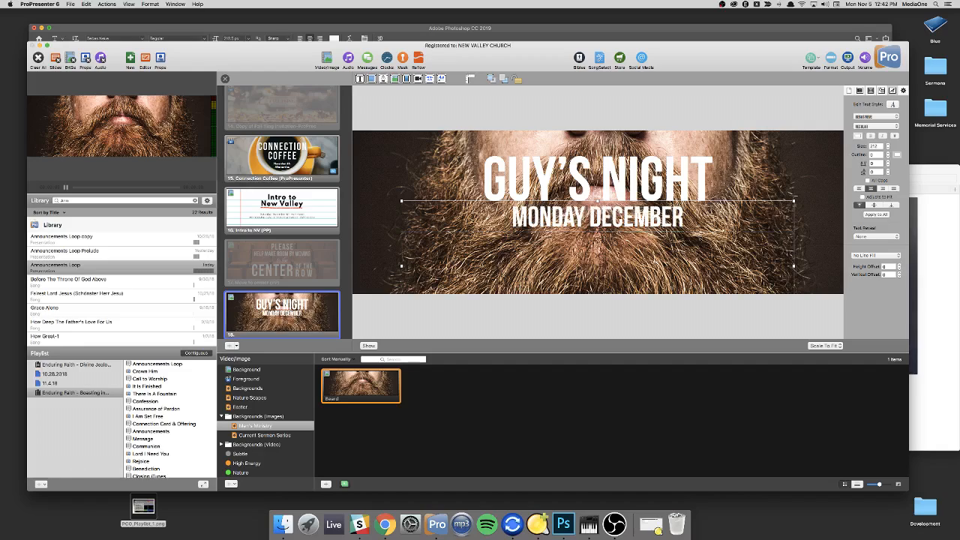
type(" christmast")
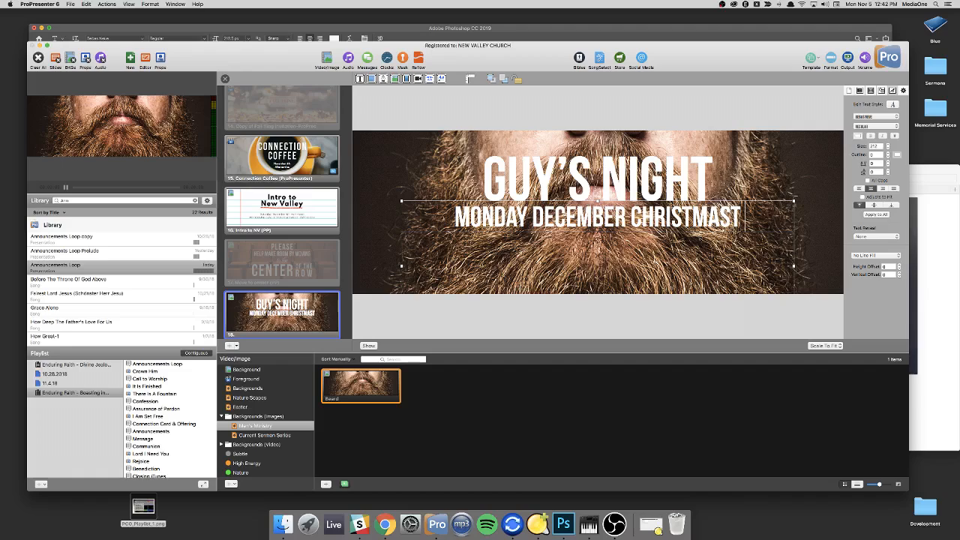
type(" 4th of")
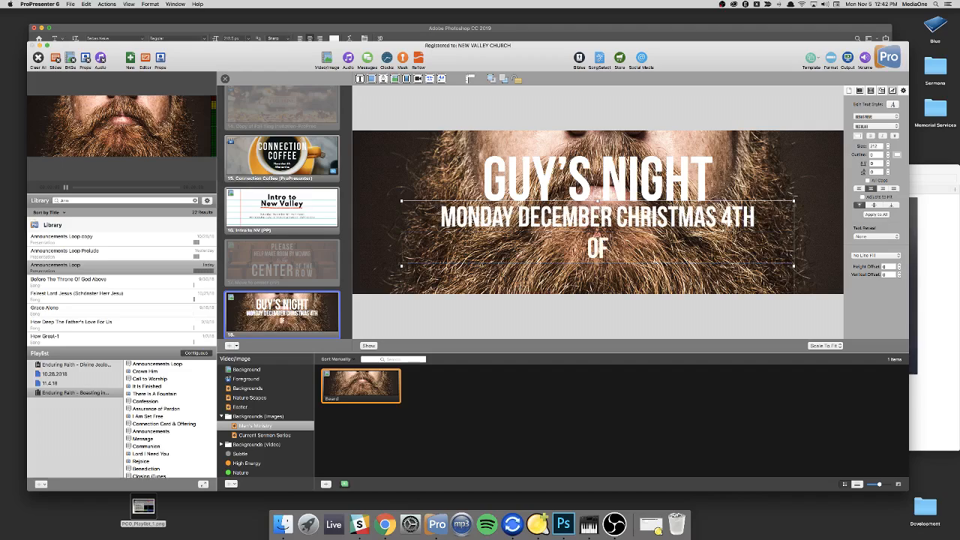
type(" all")
left_click(412, 153)
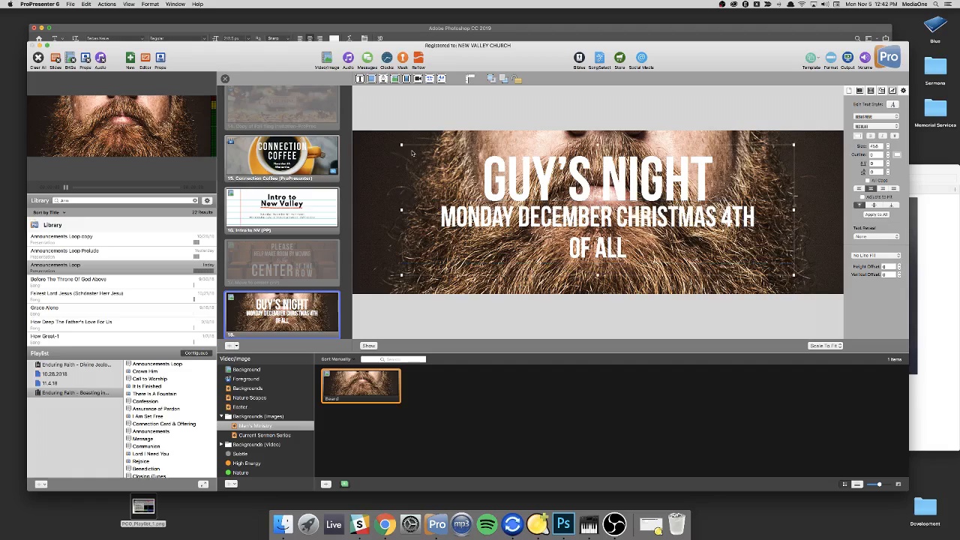
left_click(424, 123)
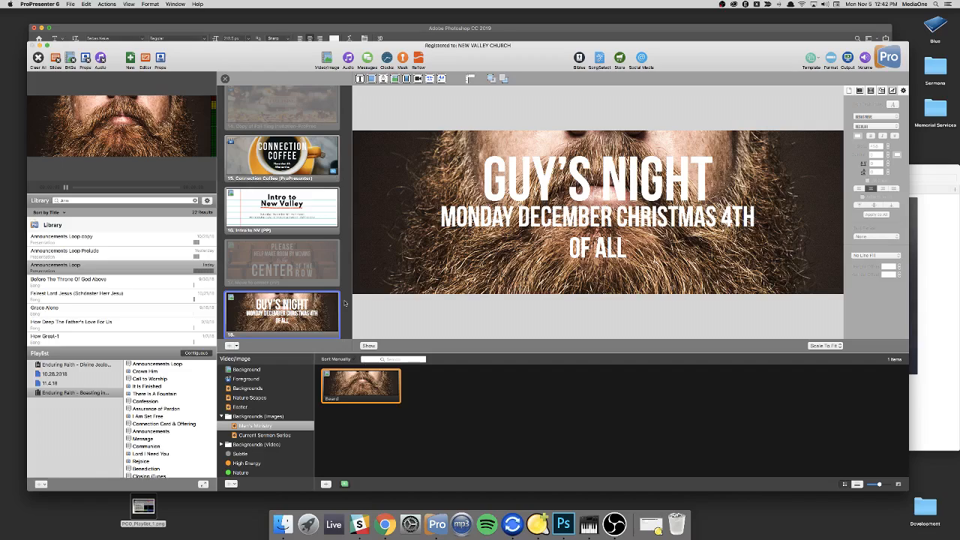
left_click(225, 79)
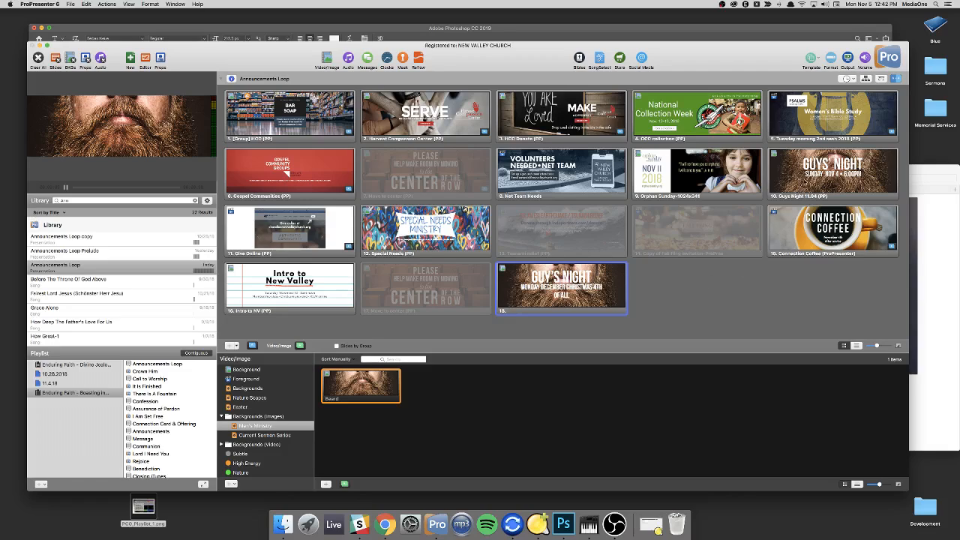
Step: Reveal slide 10's source image in Finder from its media properties and move Guys Night 11.04 (PP).jpg to the Trash
left_click(806, 180)
right_click(810, 174)
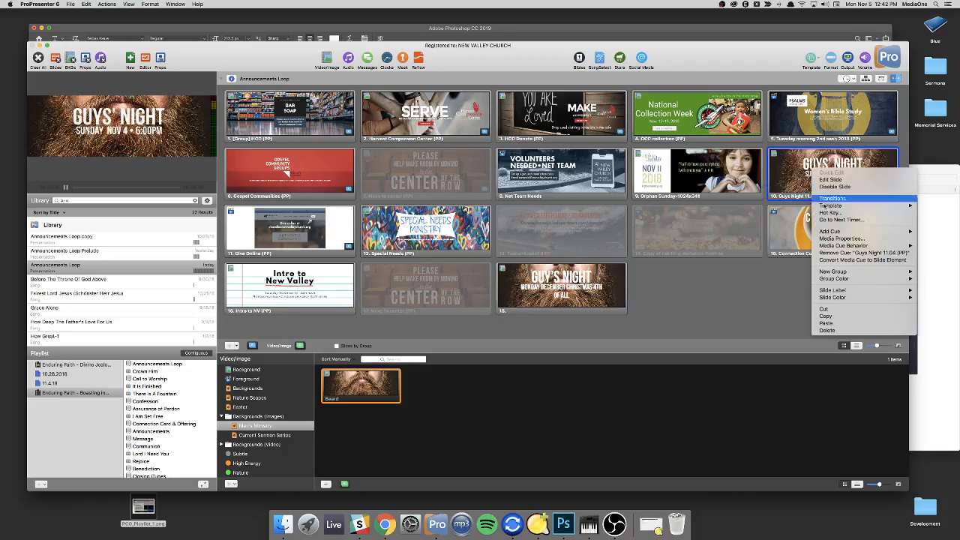
left_click(794, 169)
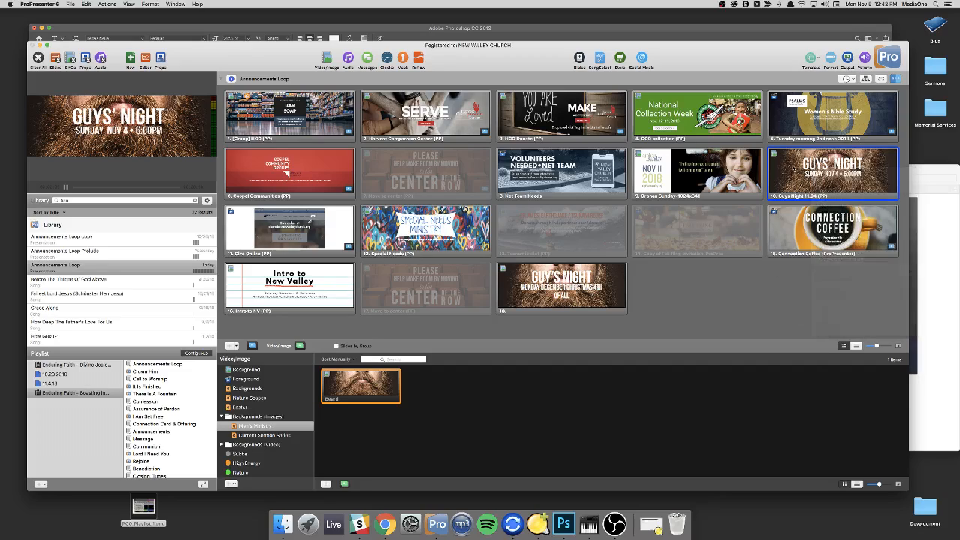
right_click(816, 174)
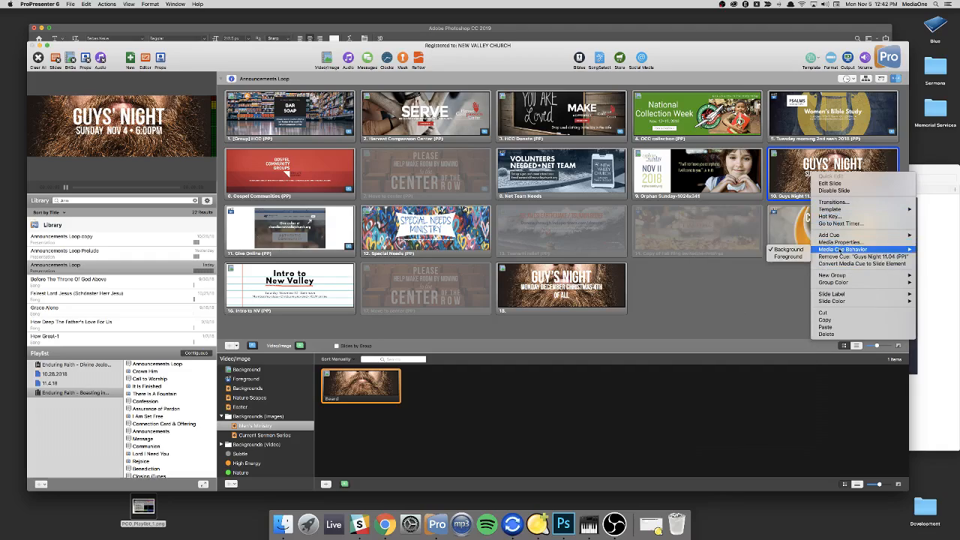
left_click(855, 242)
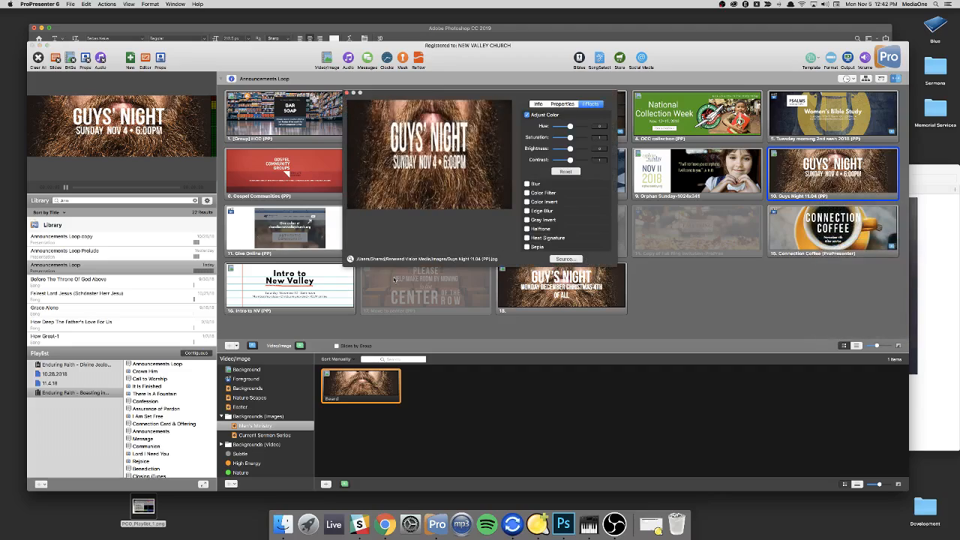
left_click(350, 259)
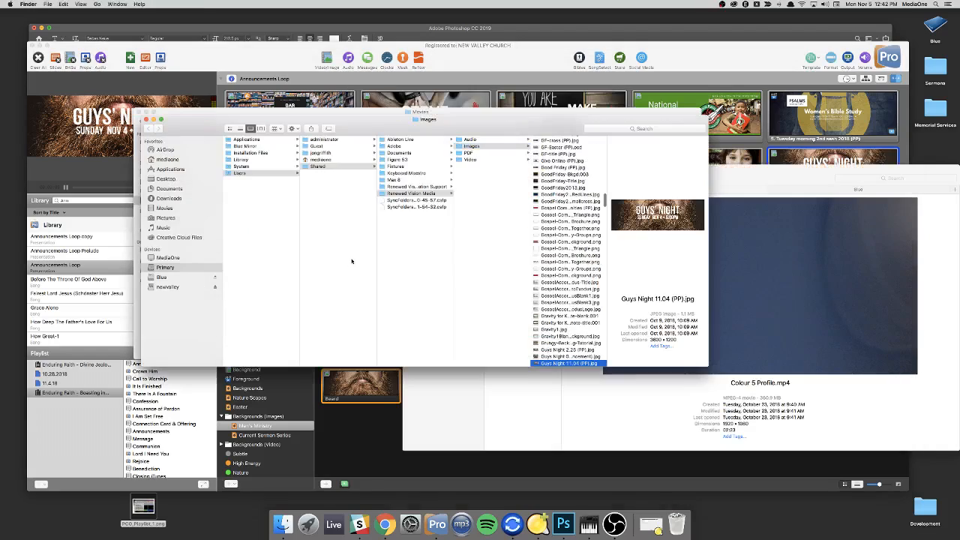
scroll(549, 239, "down", 5)
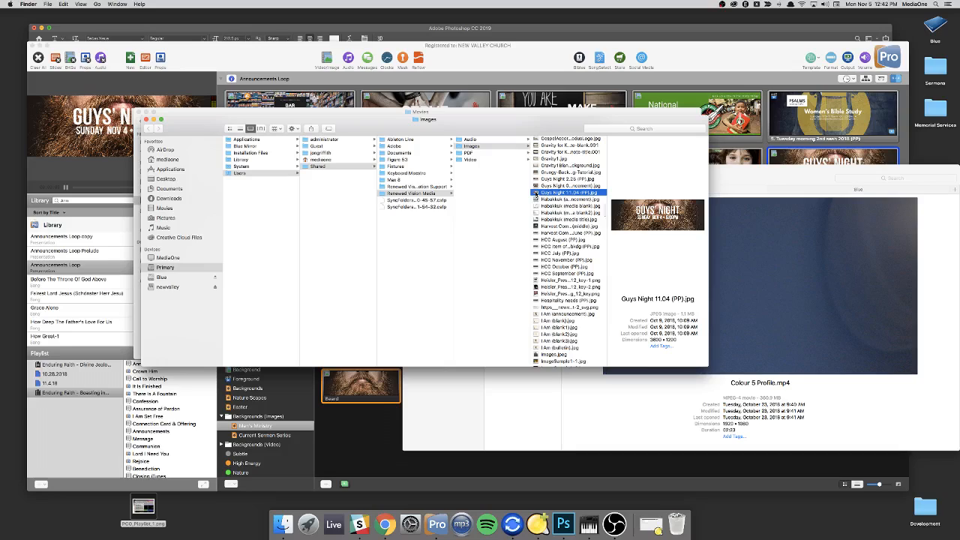
key("super+BackSpace")
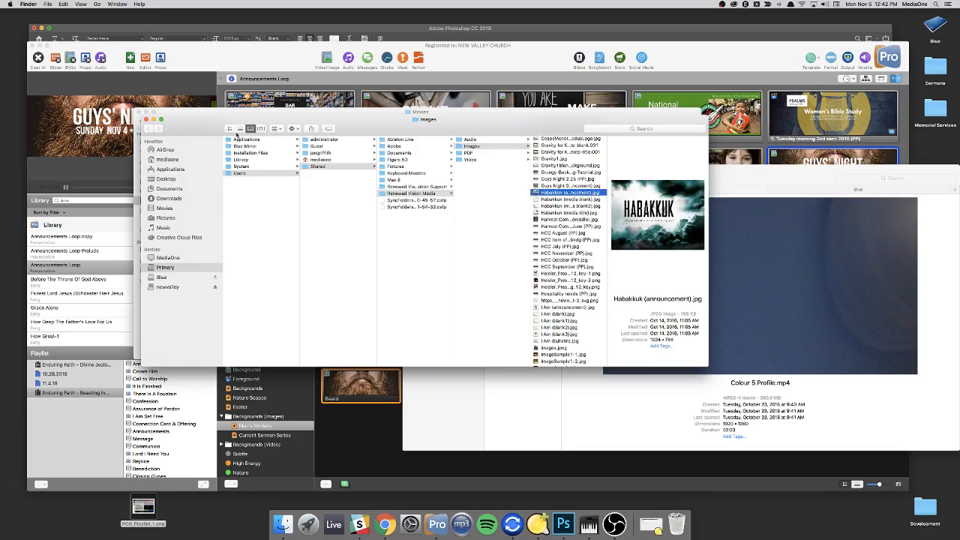
Step: Close the Finder windows and the media properties, and delete the old Guys' Night slide 10 from the Announcements Loop
left_click(147, 119)
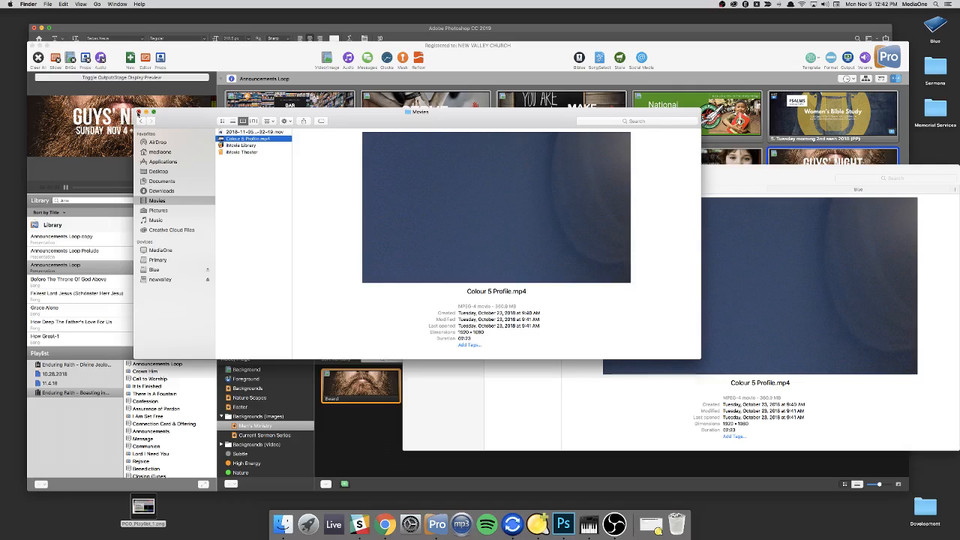
left_click(137, 112)
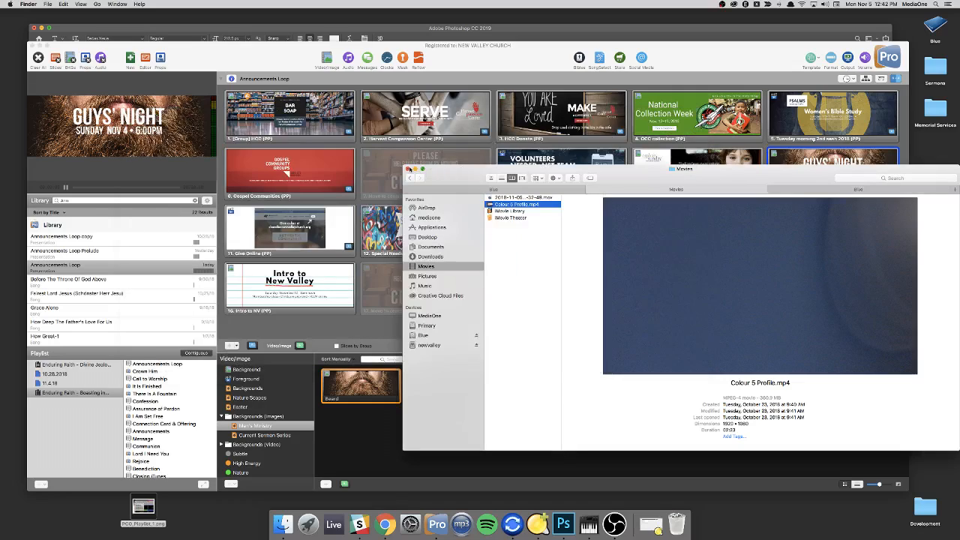
left_click(408, 169)
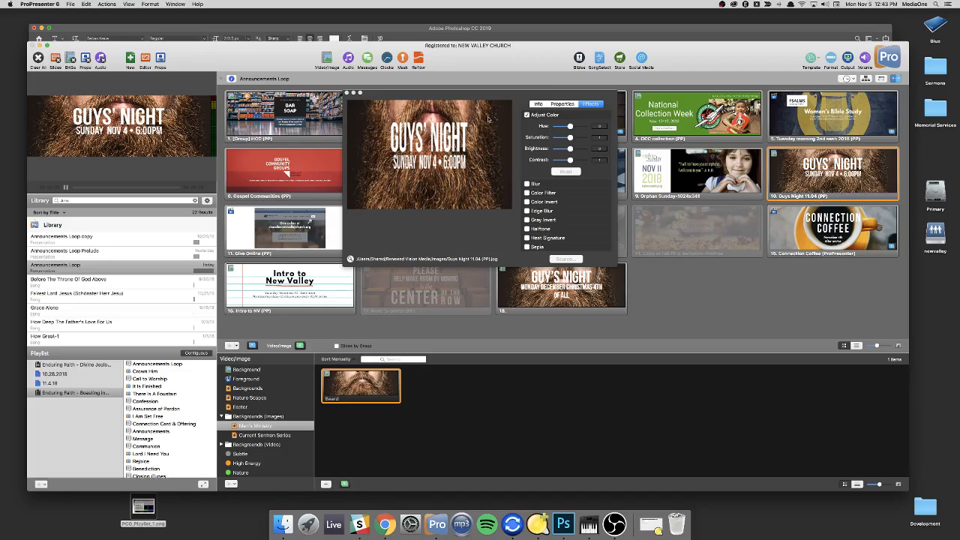
left_click(346, 92)
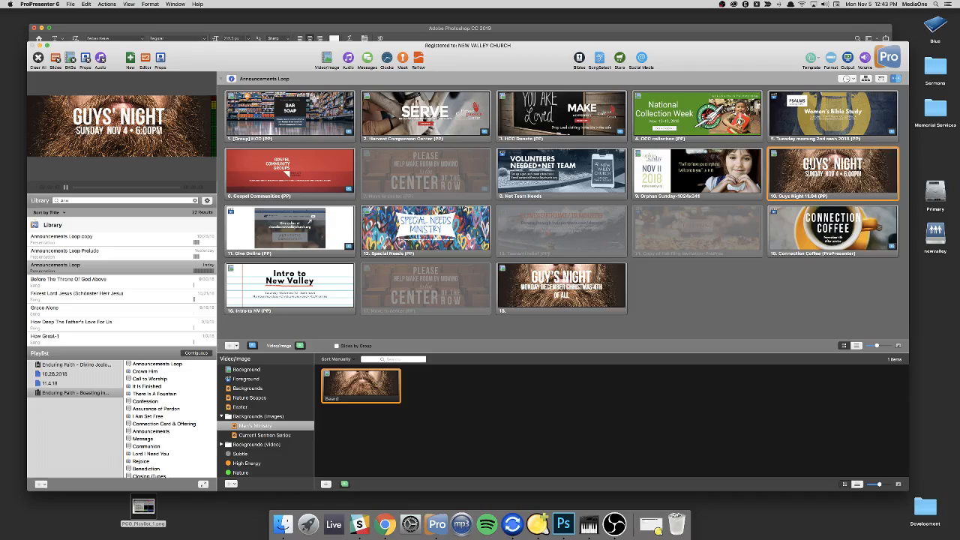
right_click(810, 166)
left_click(824, 325)
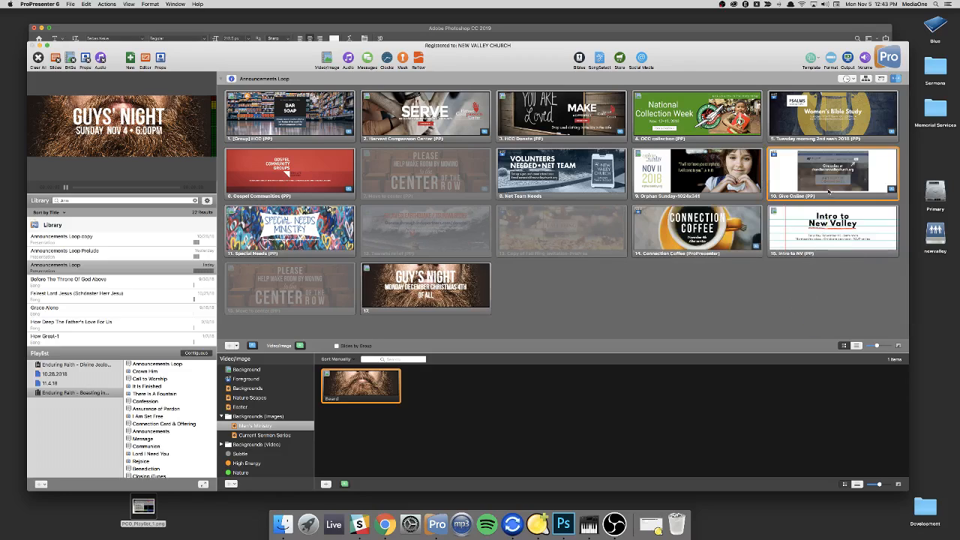
Step: Show the edited Guy's Night slide 17 on the output and delete it from the Announcements Loop
left_click(388, 290)
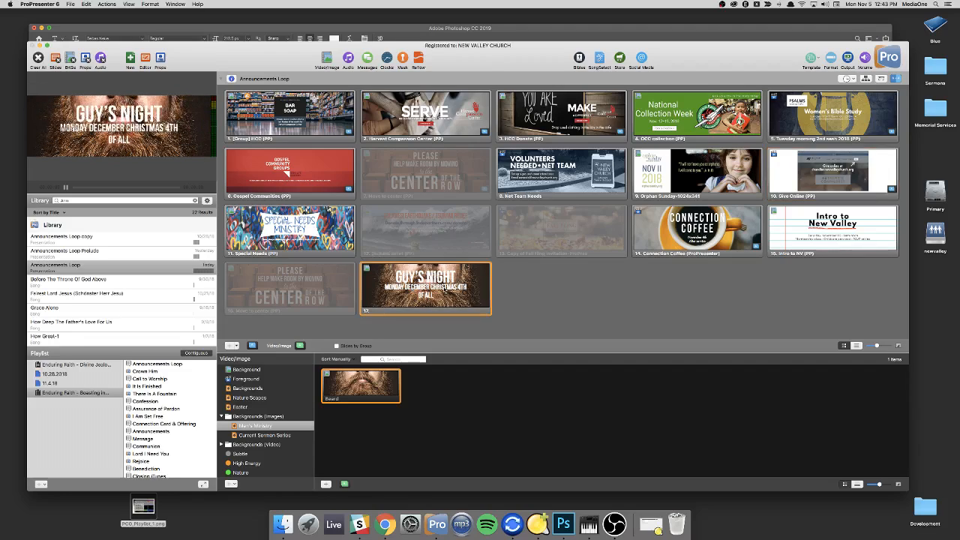
right_click(445, 288)
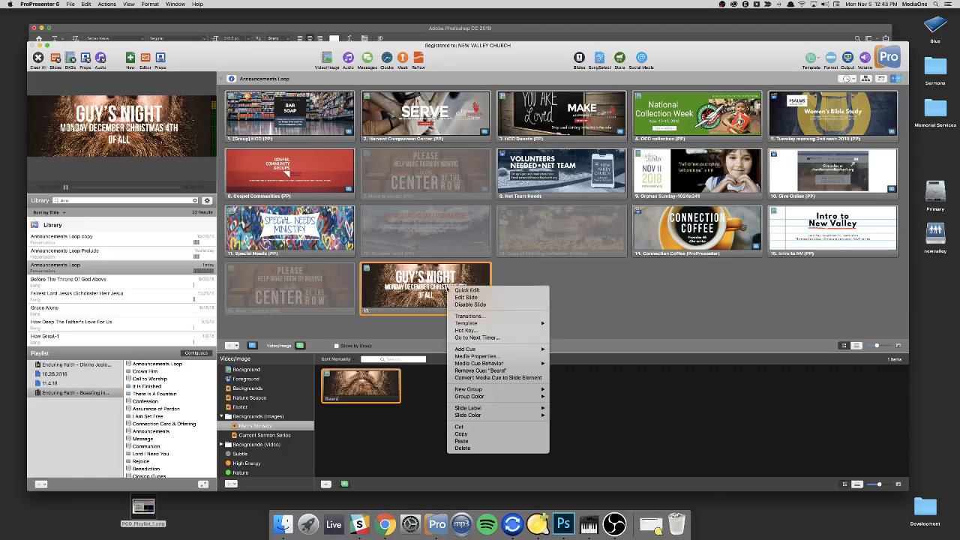
left_click(462, 448)
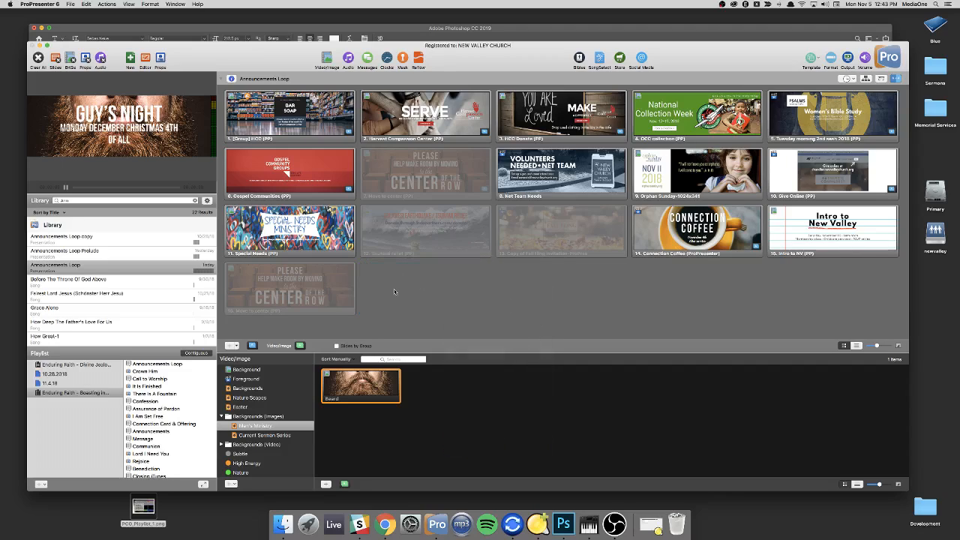
Step: Add a fresh slide to the Announcements Loop from Template 1 of the Men's Ministry template group
left_click(233, 346)
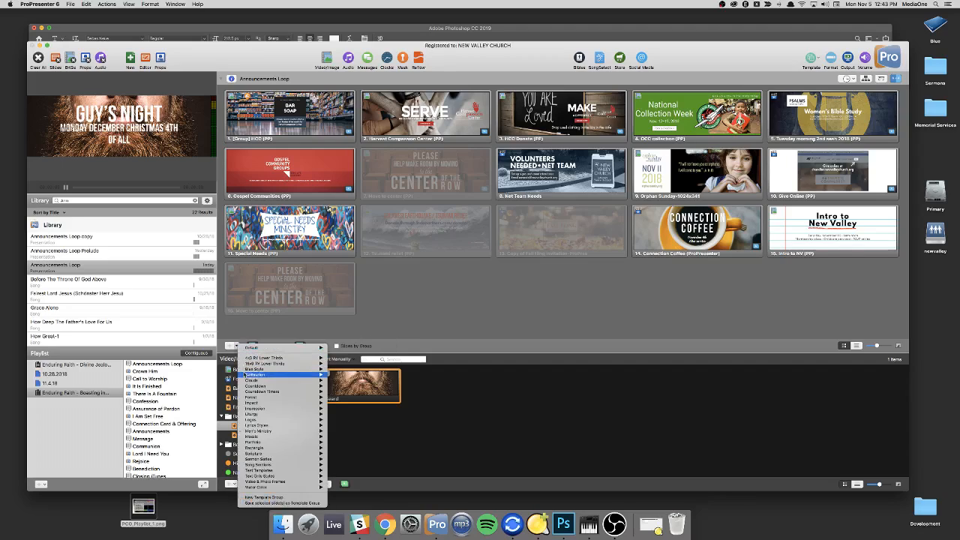
mouse_move(275, 433)
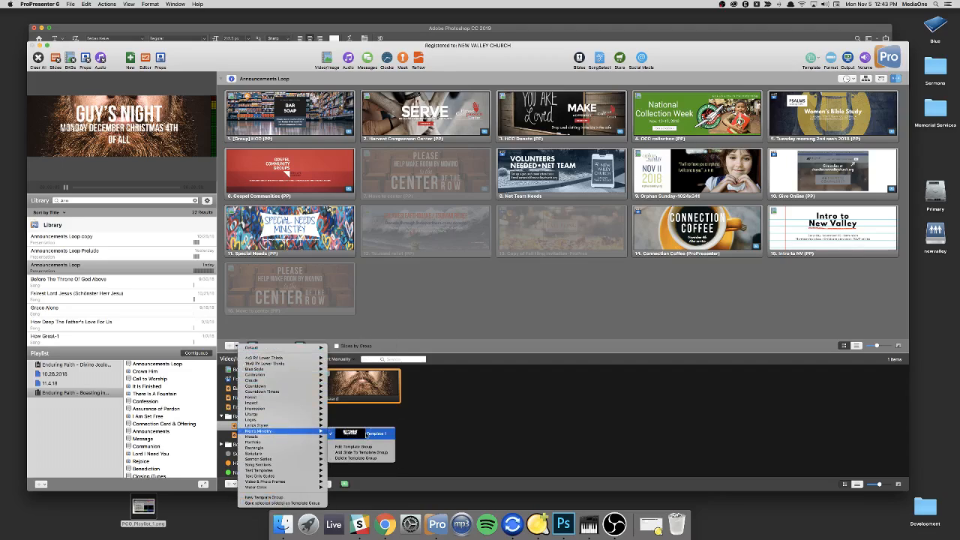
left_click(367, 435)
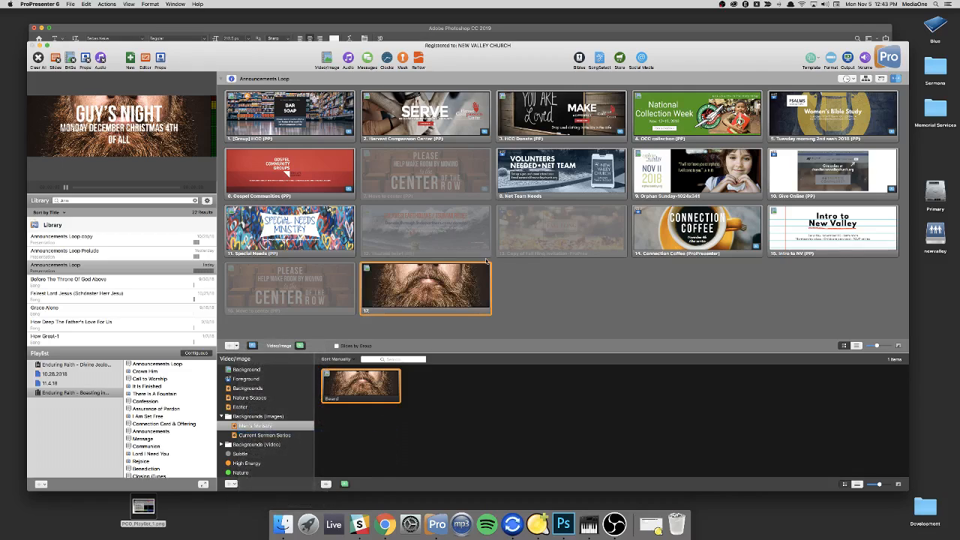
Step: Open the fresh beard slide 17 in the slide editor to inspect its two text placeholders, and close the editor
left_click(451, 274)
right_click(451, 274)
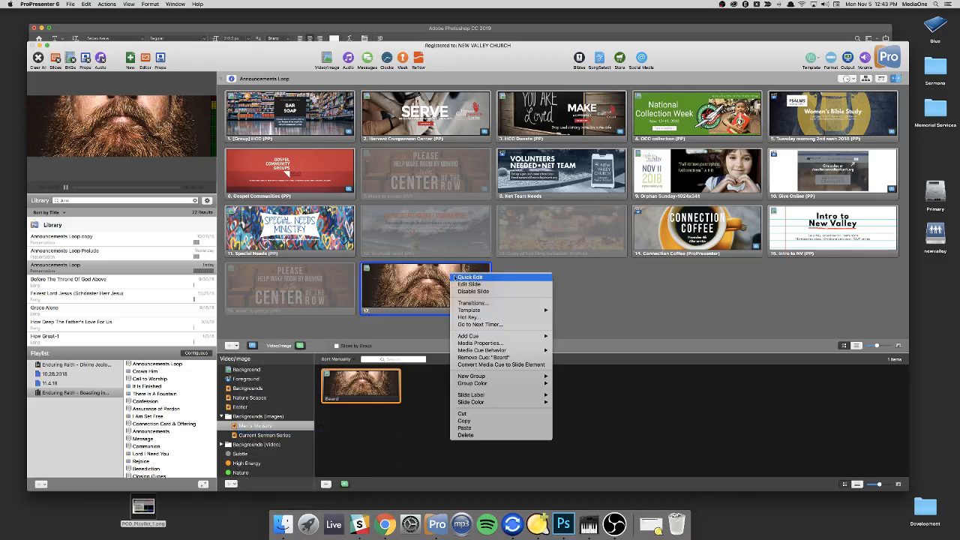
left_click(469, 284)
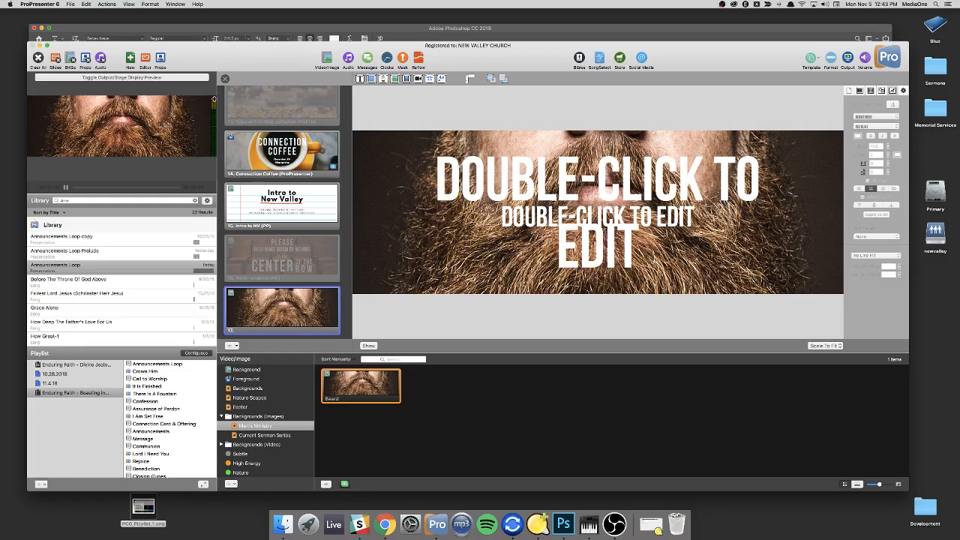
left_click(225, 78)
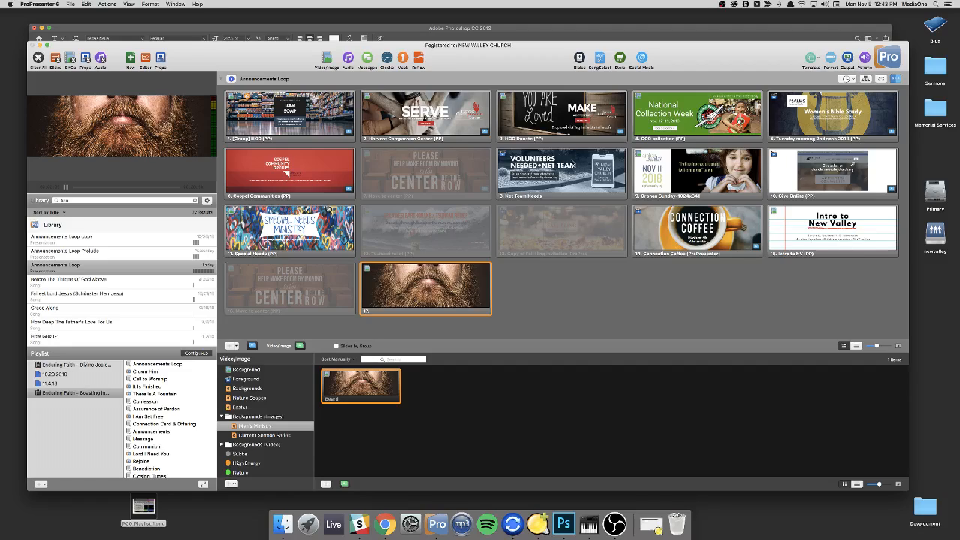
left_click(237, 346)
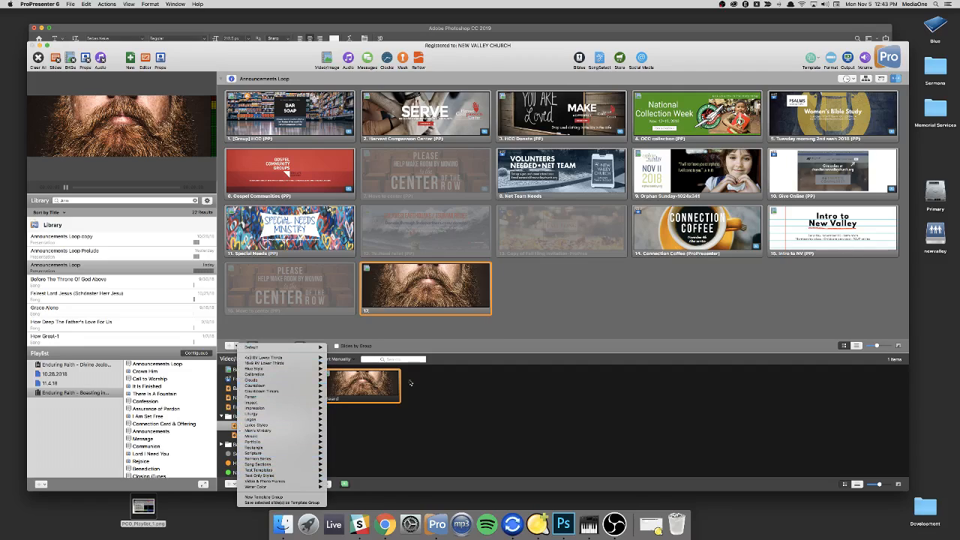
left_click(538, 325)
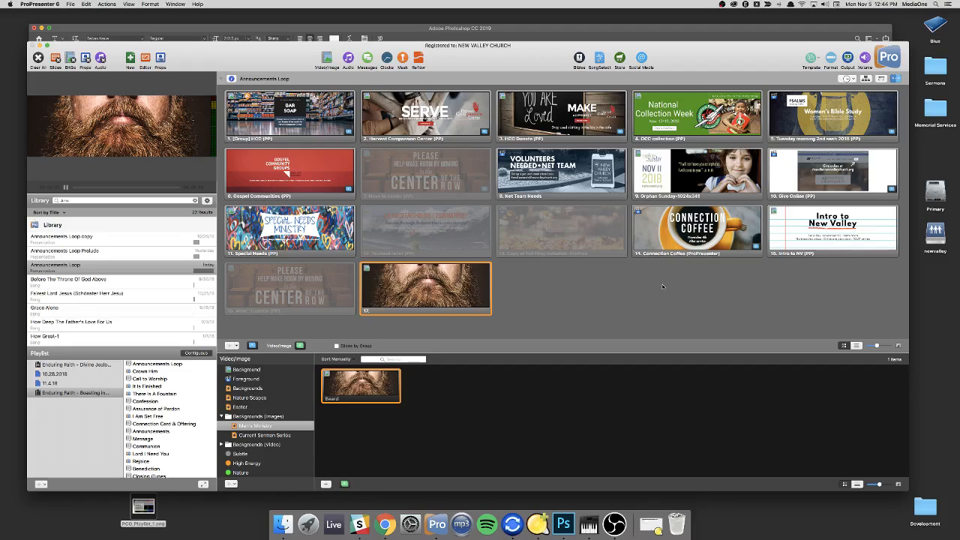
left_click(615, 524)
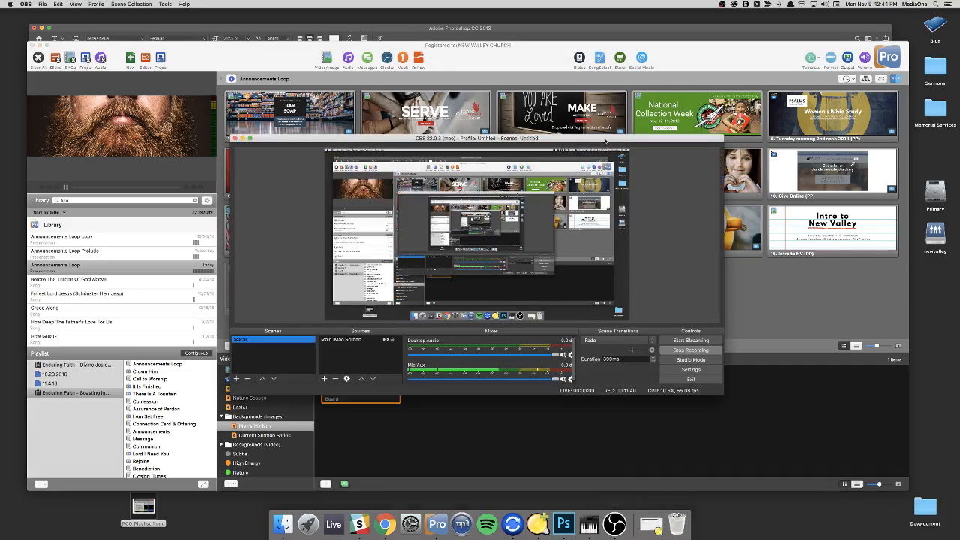